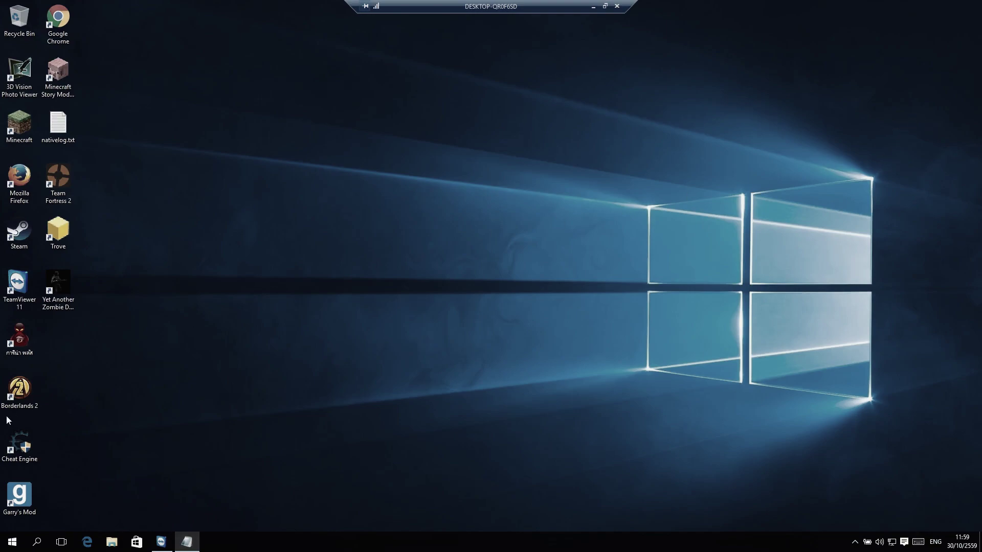
Step: Open the properties of This PC in File Explorer to view the computer's basic system information
{"action": "left_click", "coordinate": [113, 543]}
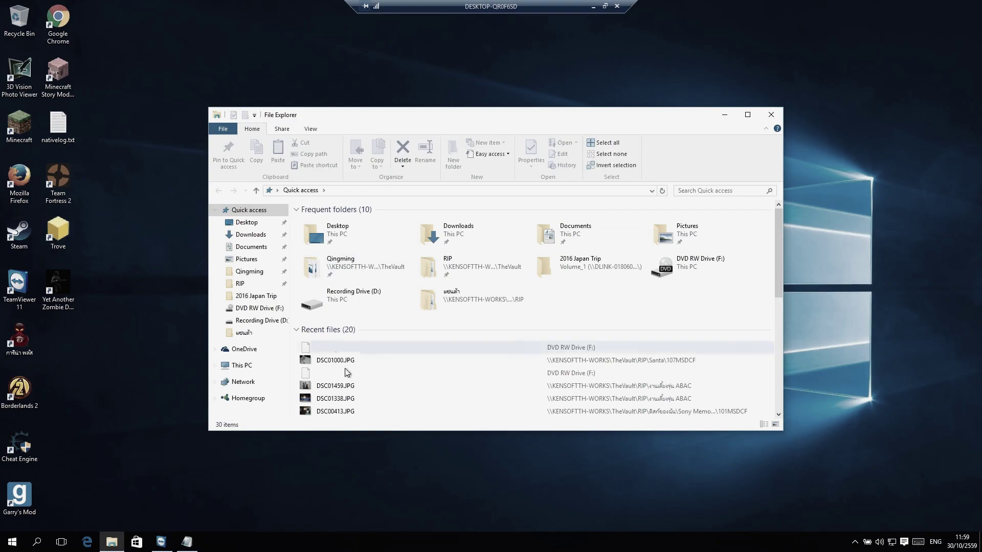
{"action": "left_click", "coordinate": [280, 366]}
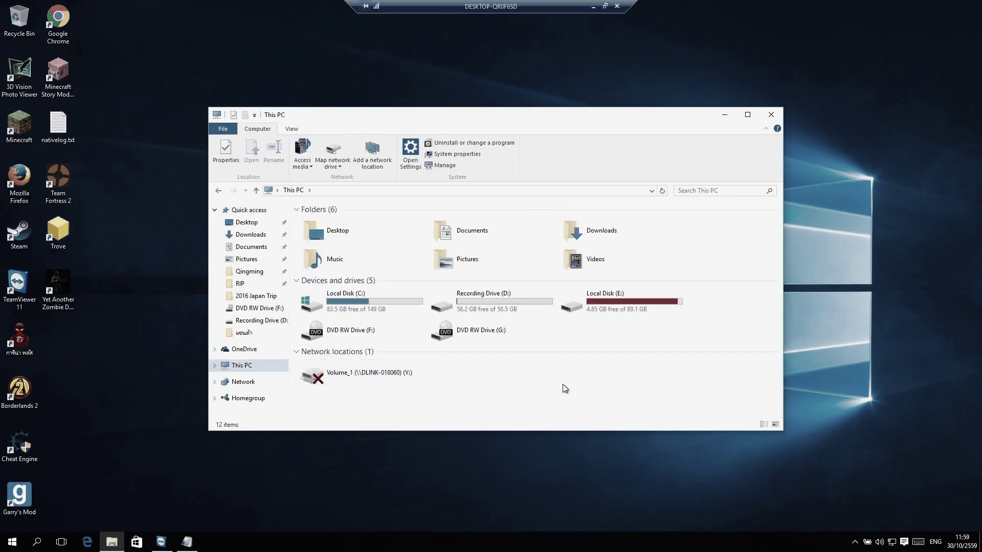
{"action": "right_click", "coordinate": [526, 388]}
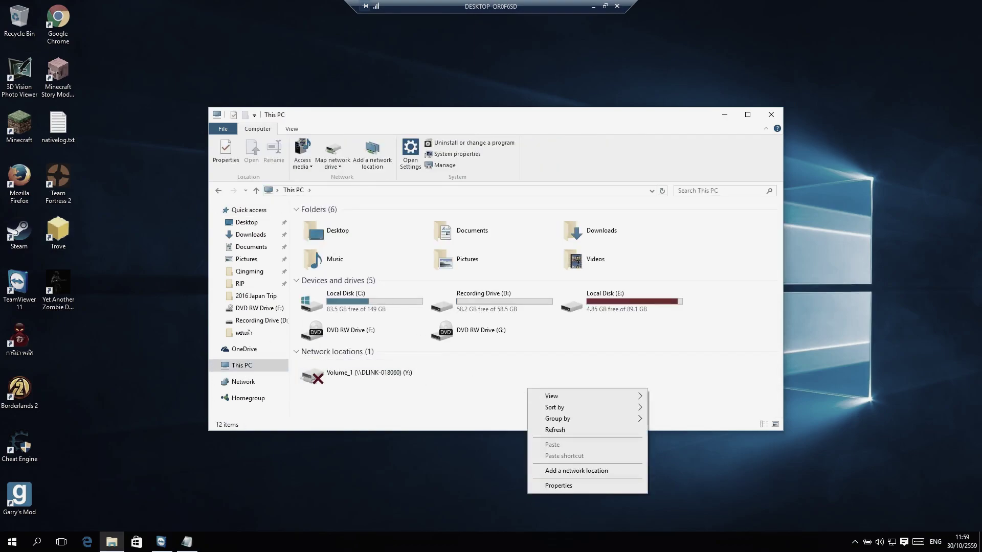
{"action": "left_click", "coordinate": [604, 490]}
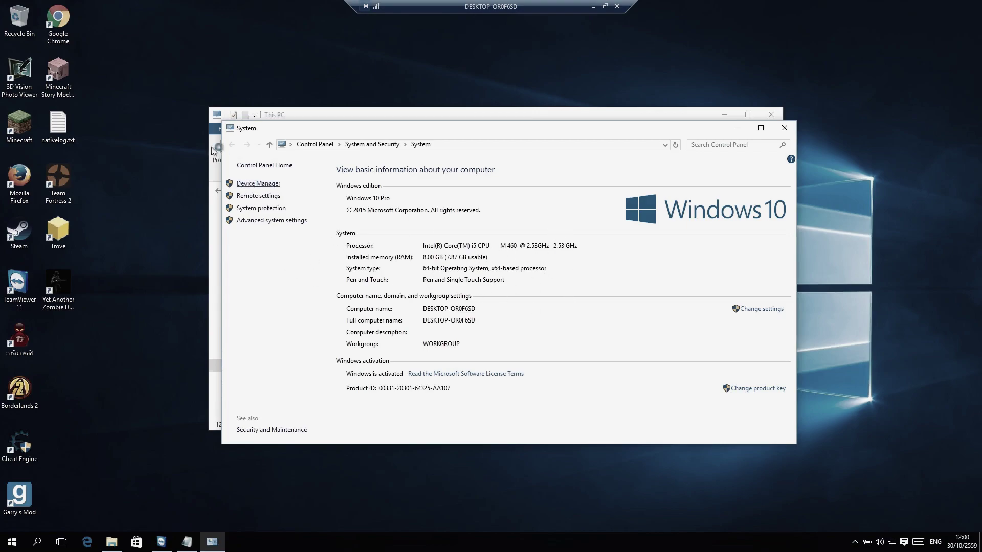
Step: Check which display adapter is installed in Device Manager, and close all the open system windows
{"action": "left_click", "coordinate": [248, 185]}
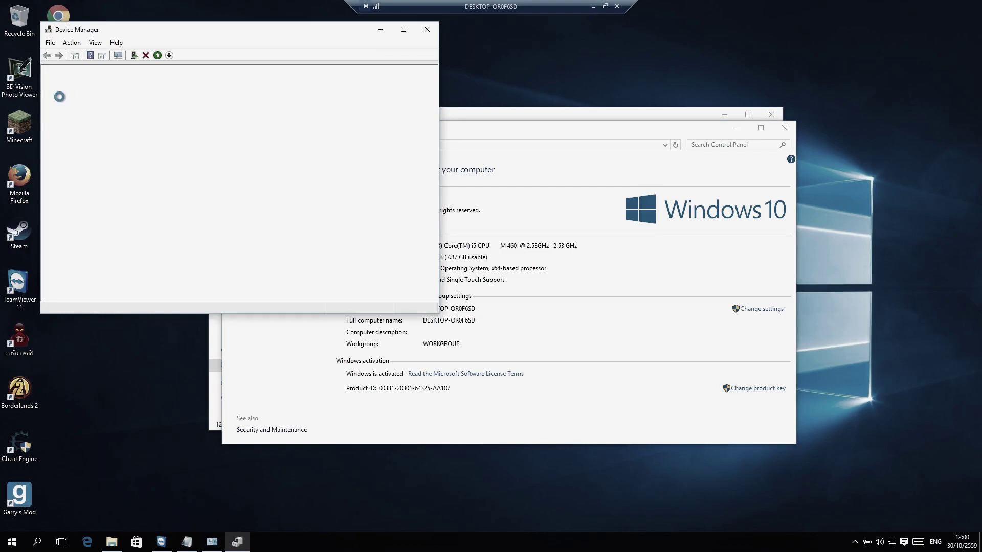
{"action": "left_click", "coordinate": [57, 125]}
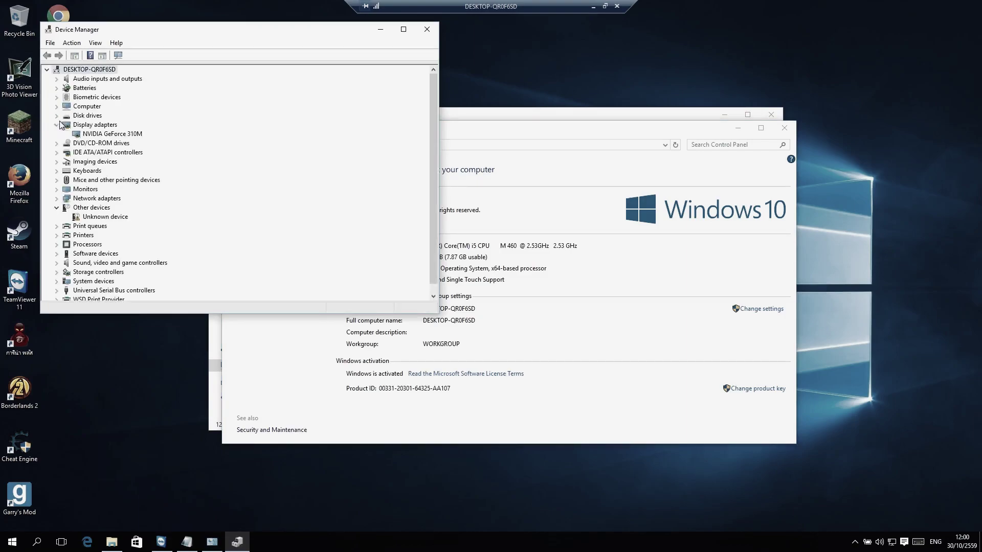
{"action": "left_click", "coordinate": [102, 134]}
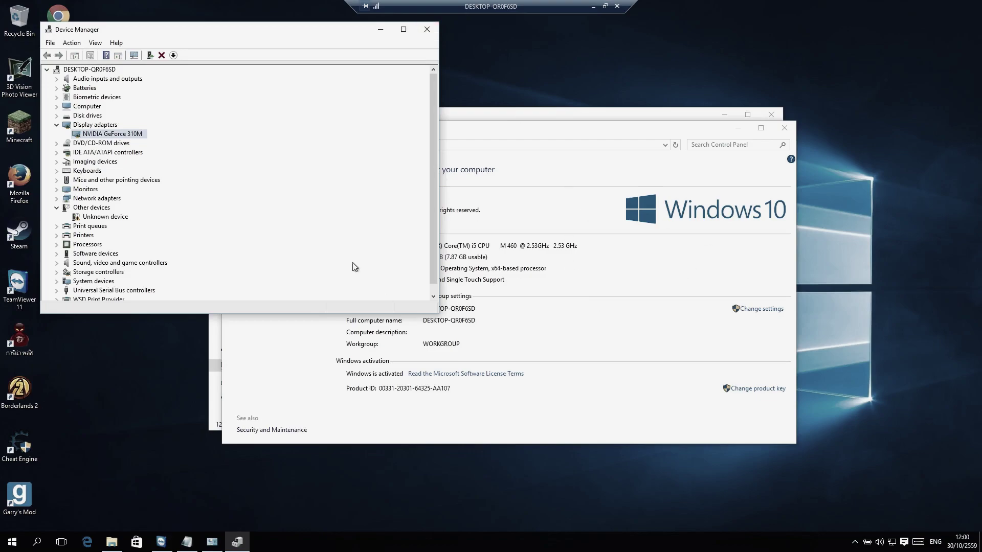
{"action": "left_click", "coordinate": [428, 29]}
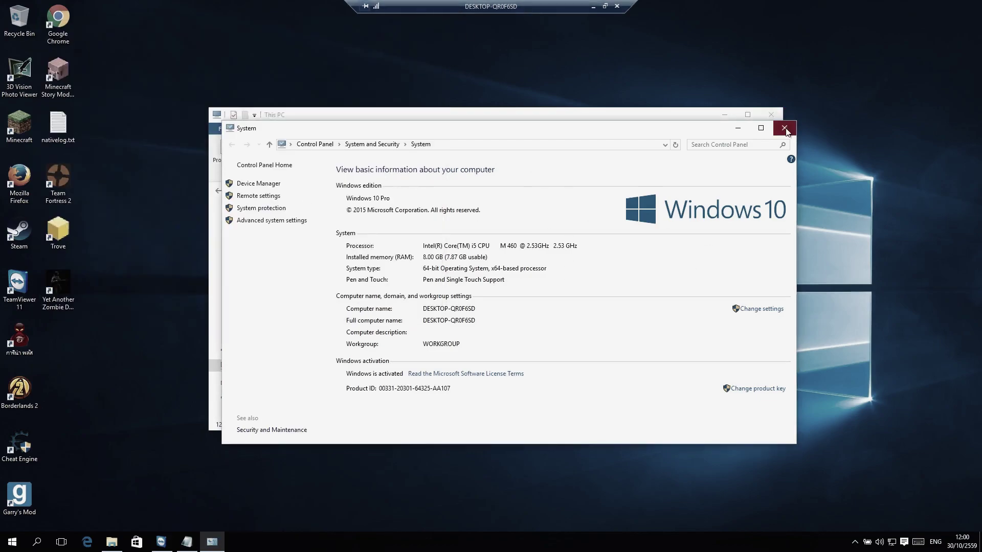
{"action": "left_click", "coordinate": [783, 127]}
{"action": "left_click", "coordinate": [771, 114]}
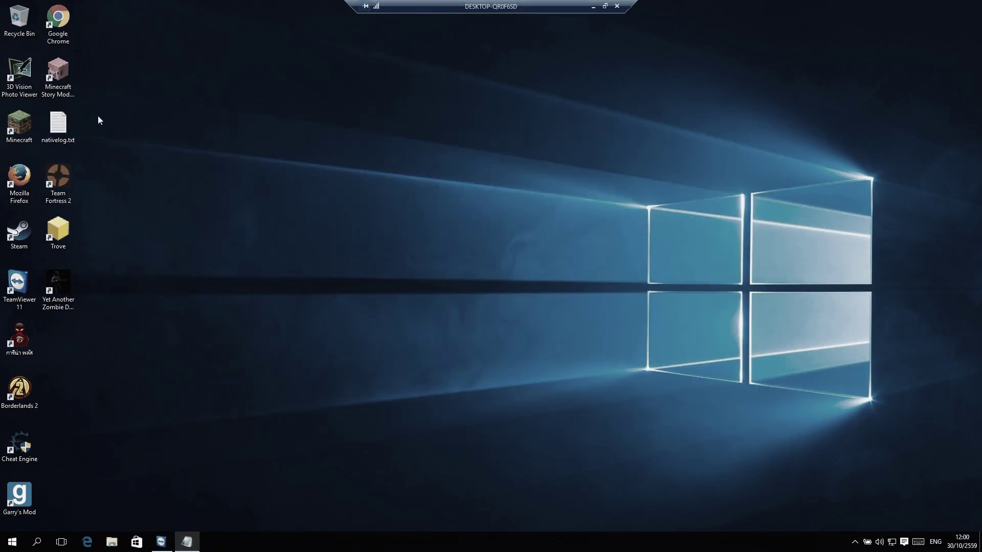
Step: Open Google Chrome and search the web for "technic launcher"
{"action": "double_click", "coordinate": [57, 21]}
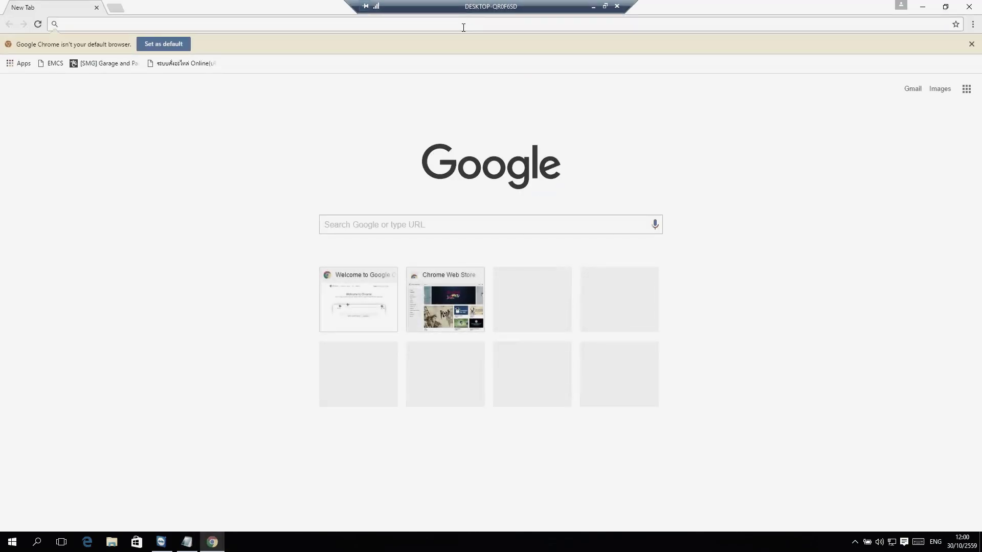
{"action": "type", "text": "technic launcher"}
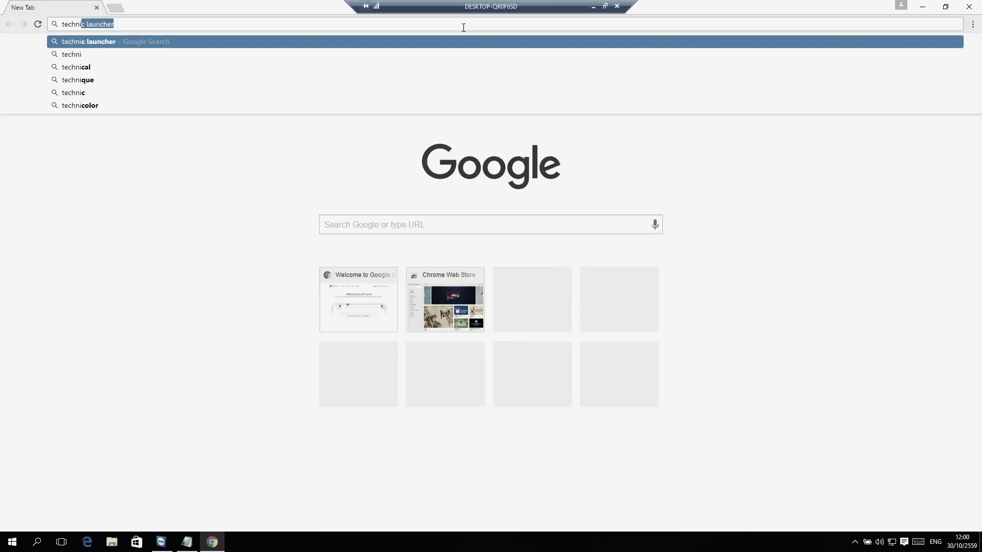
{"action": "key", "text": "Return"}
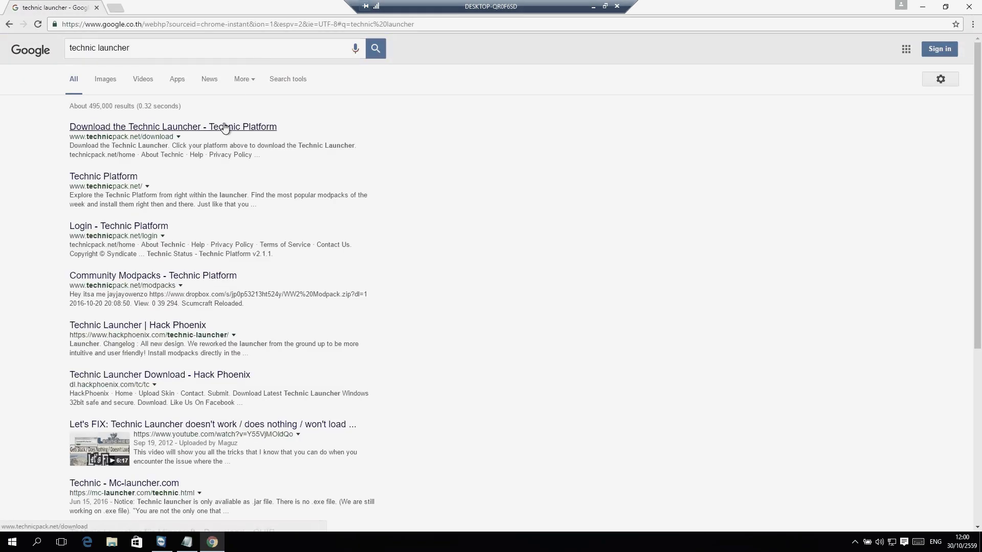
Step: Download the Windows version of the Technic Launcher from technicpack.net, run TechnicLauncher.exe and minimize the browser
{"action": "left_click", "coordinate": [225, 127]}
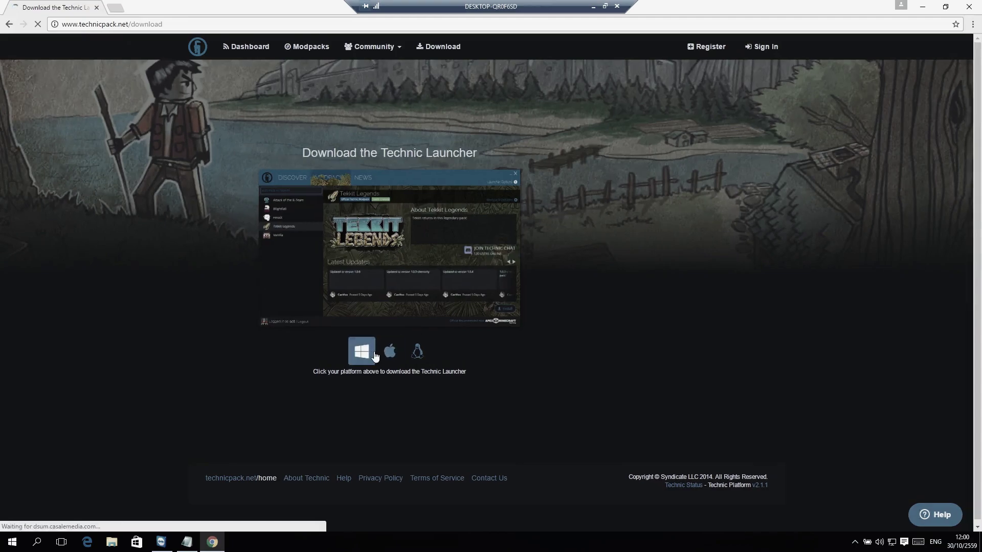
{"action": "left_click", "coordinate": [374, 356]}
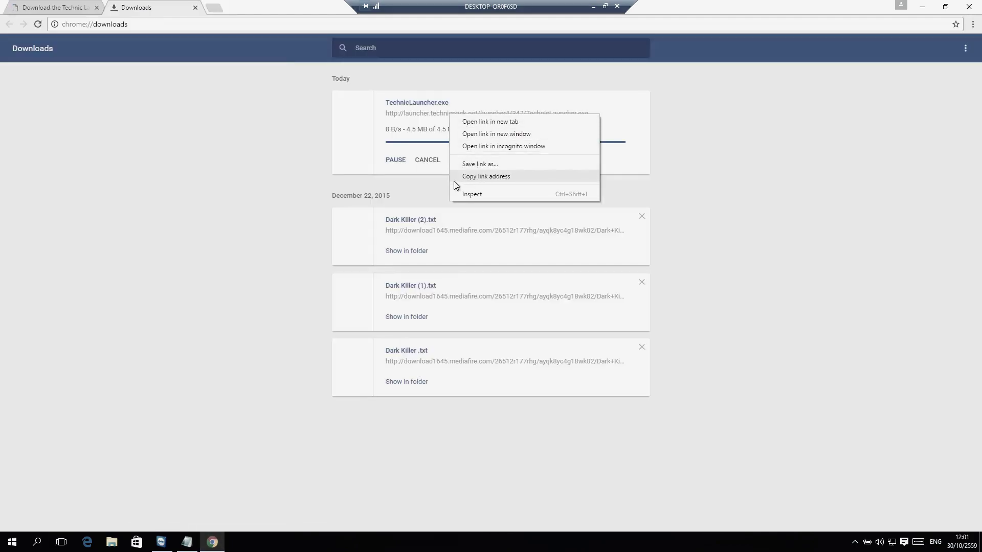
{"action": "left_click", "coordinate": [419, 105]}
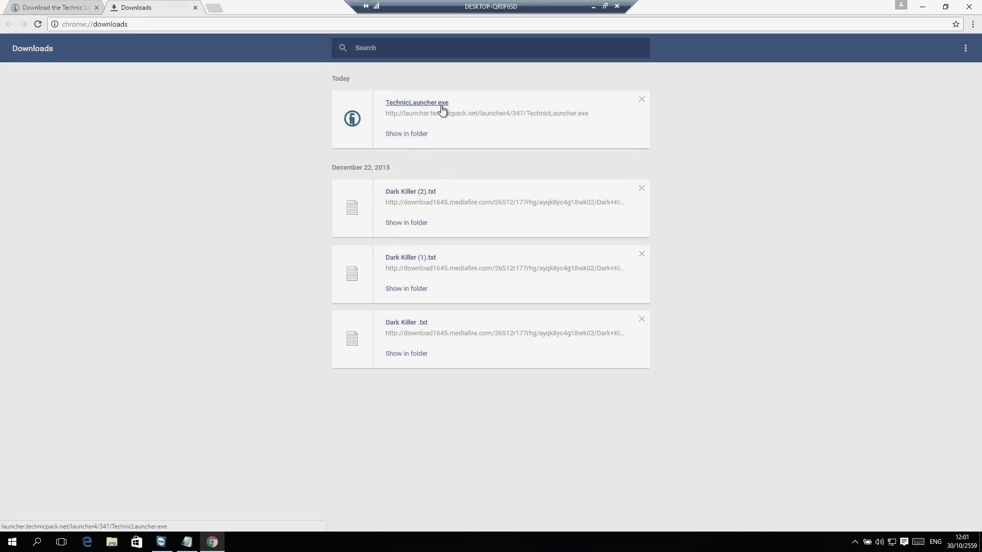
{"action": "left_click", "coordinate": [922, 7]}
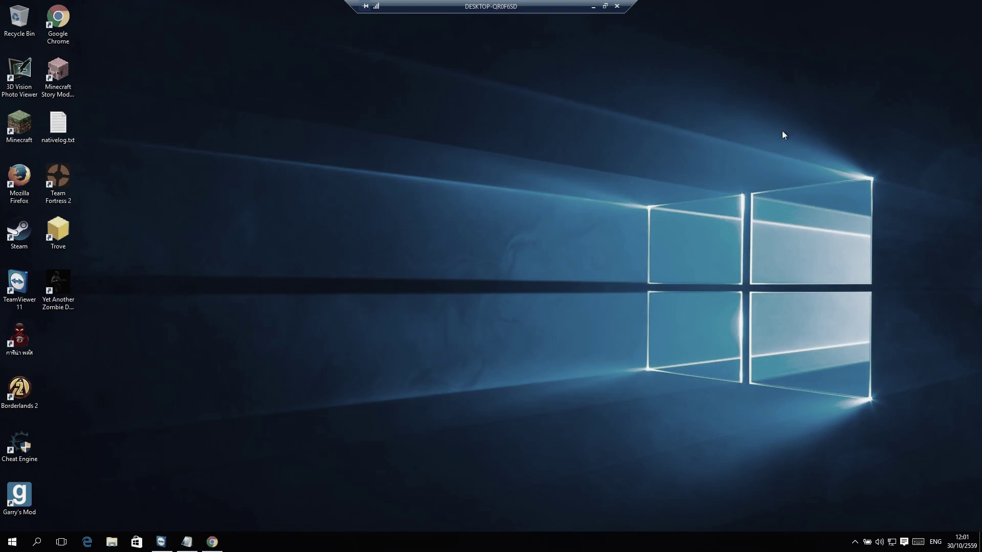
Step: Open Task Manager and view the memory performance details
{"action": "right_click", "coordinate": [374, 541]}
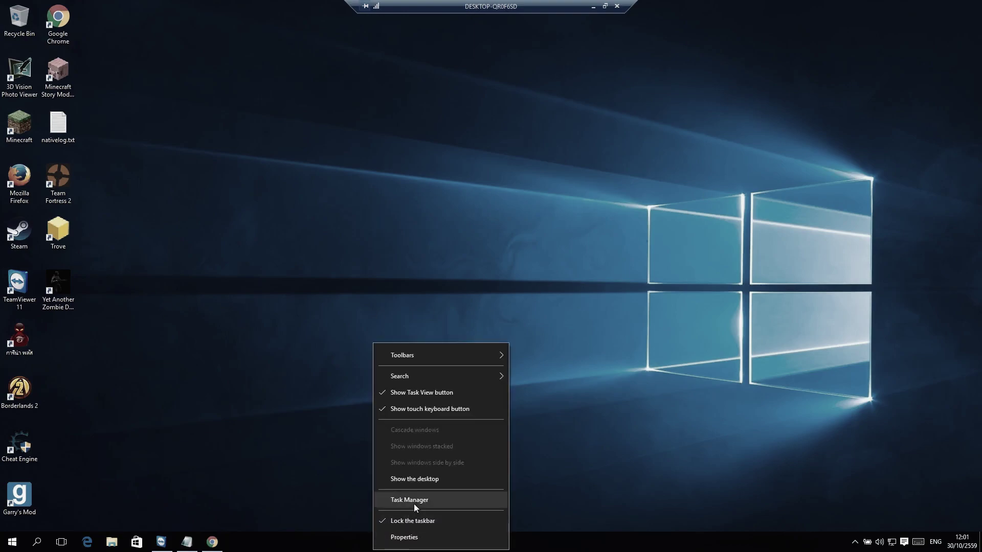
{"action": "left_click", "coordinate": [450, 502]}
{"action": "left_click", "coordinate": [67, 50]}
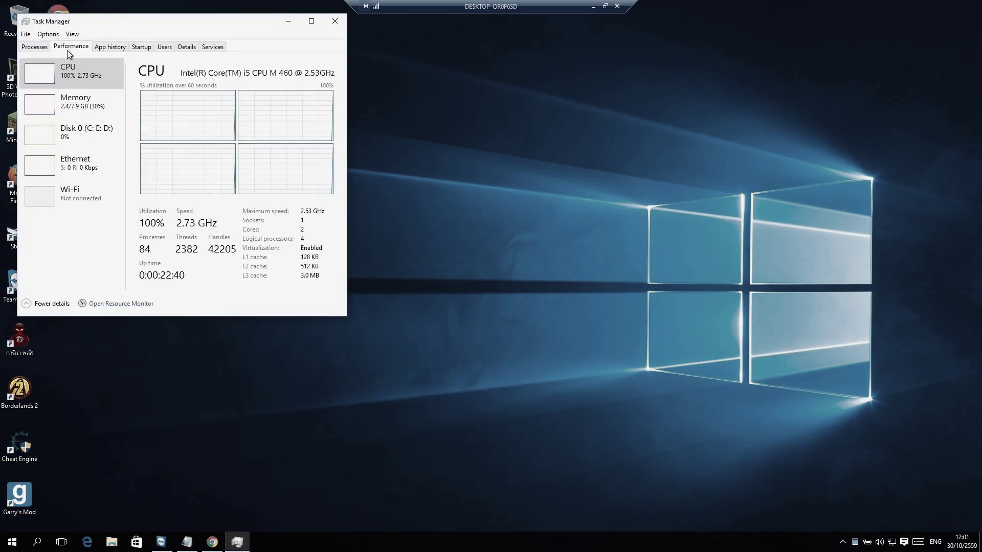
{"action": "left_click", "coordinate": [72, 118]}
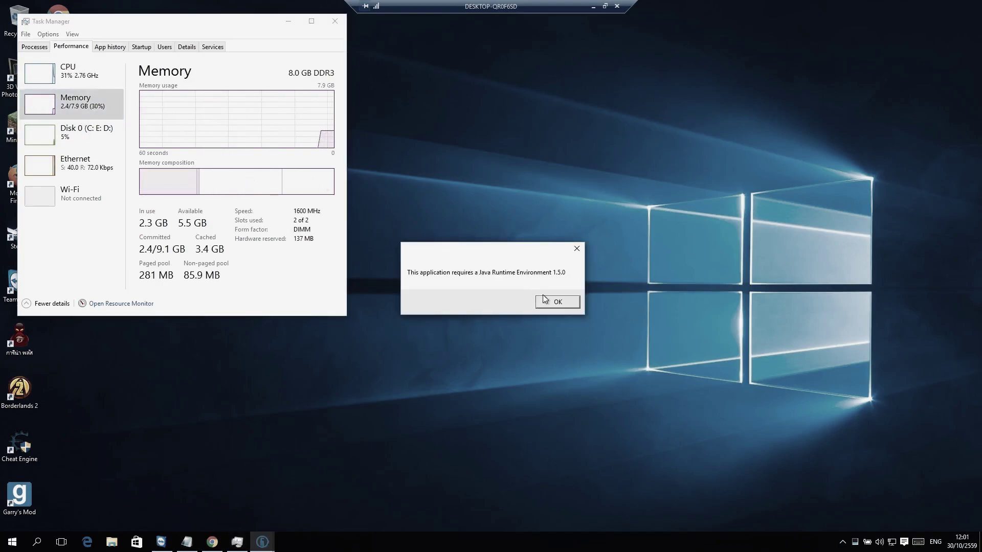
Step: Dismiss the Java Runtime Environment requirement messages and close the java.com download pages they open
{"action": "left_click", "coordinate": [568, 302]}
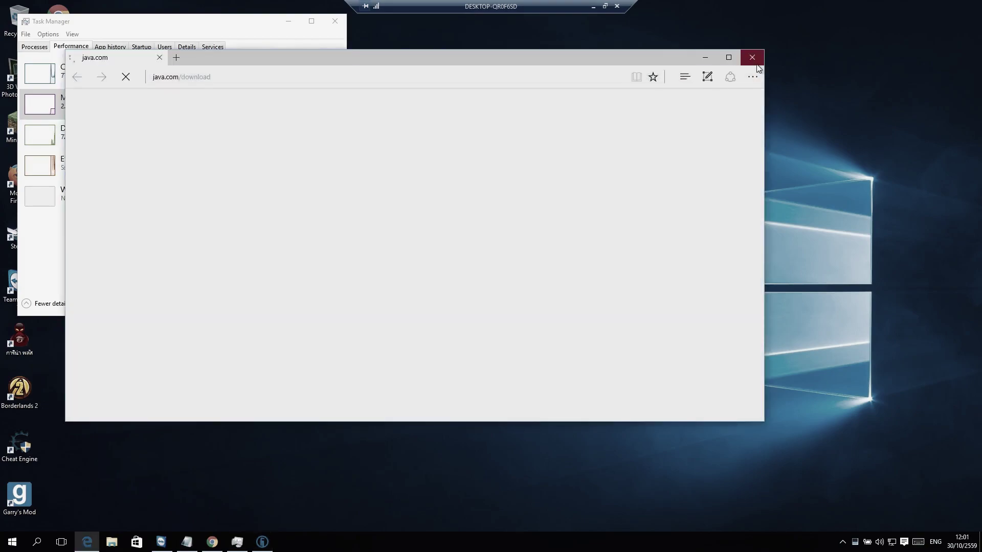
{"action": "left_click", "coordinate": [752, 58]}
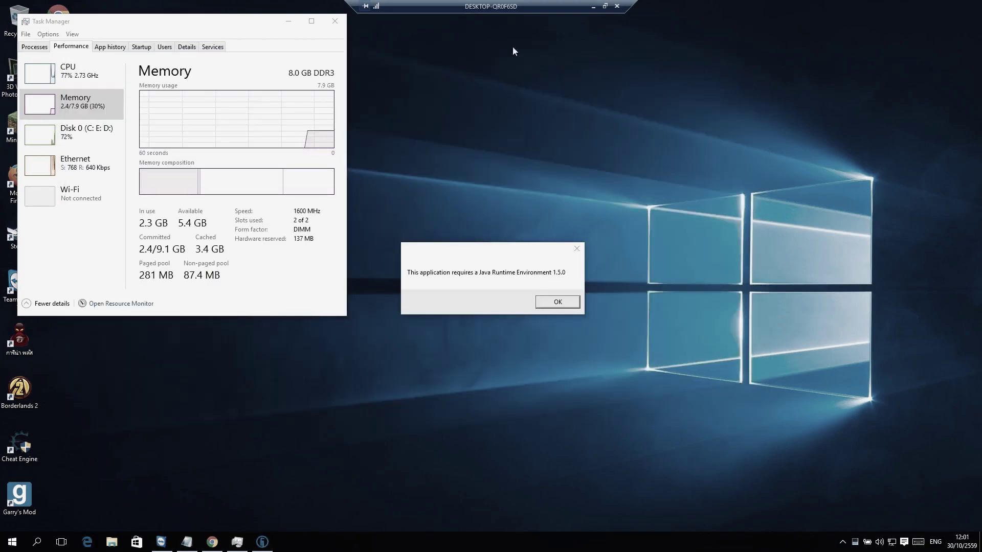
{"action": "left_click", "coordinate": [563, 302]}
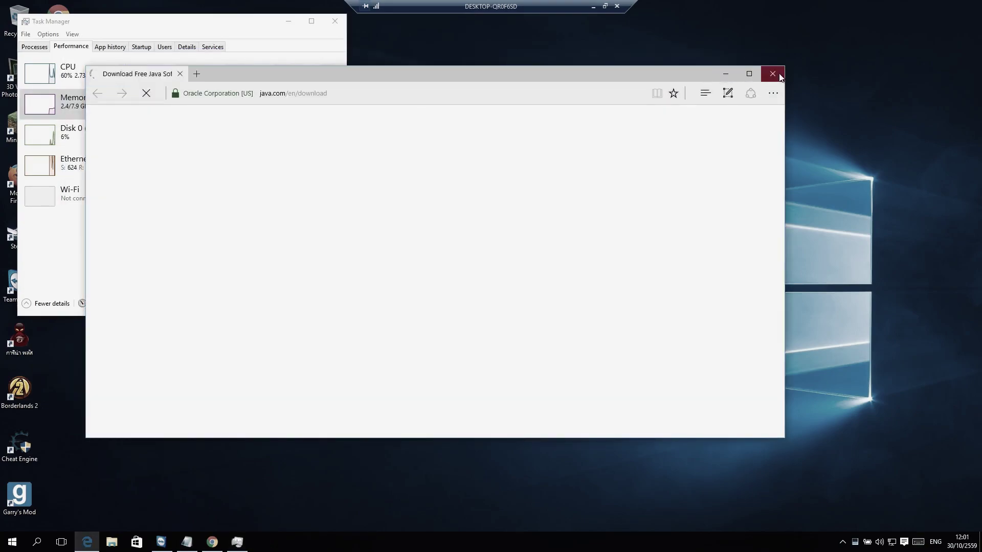
{"action": "left_click", "coordinate": [773, 75]}
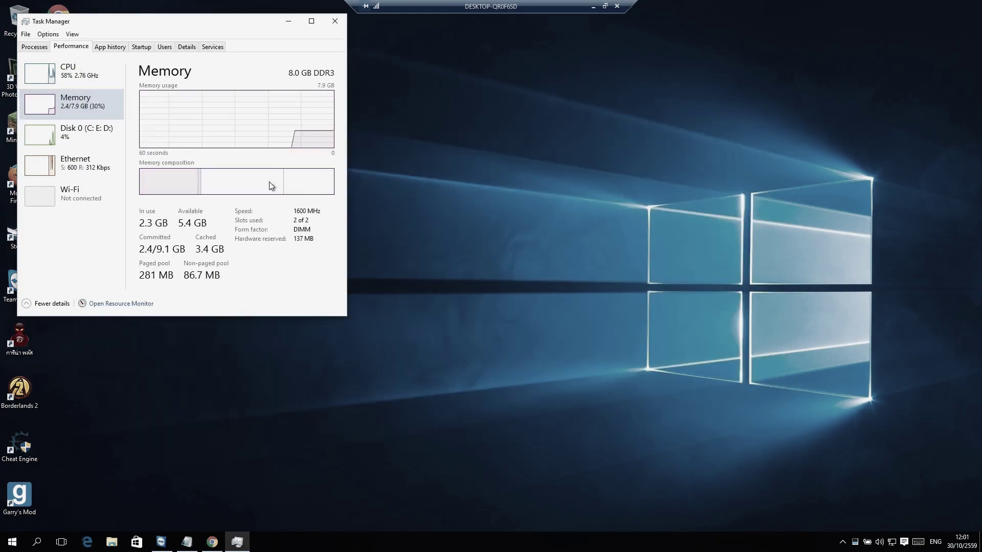
Step: View the CPU performance graphs in Task Manager and close it
{"action": "left_click", "coordinate": [77, 74]}
{"action": "left_click_drag", "start_coordinate": [274, 24], "coordinate": [835, 60]}
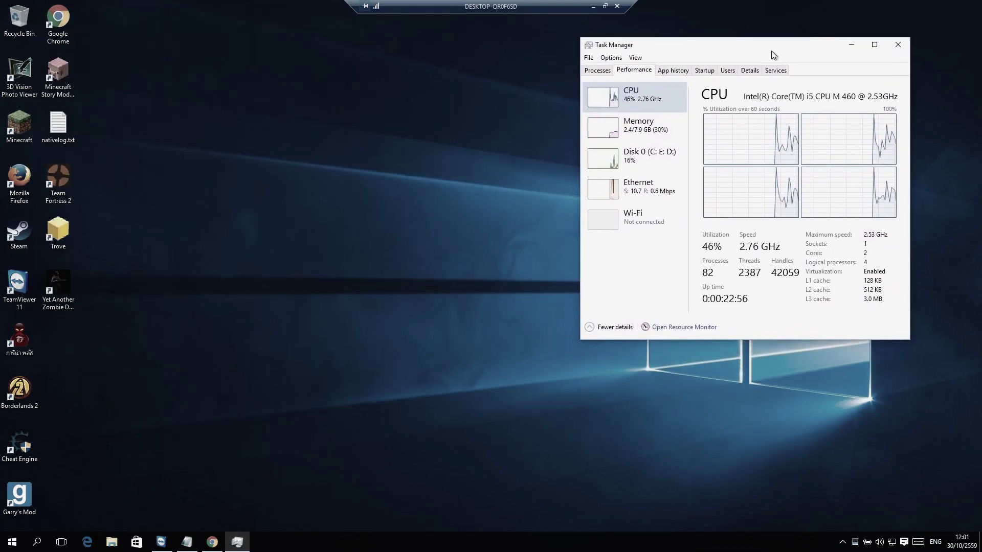
{"action": "left_click", "coordinate": [898, 44]}
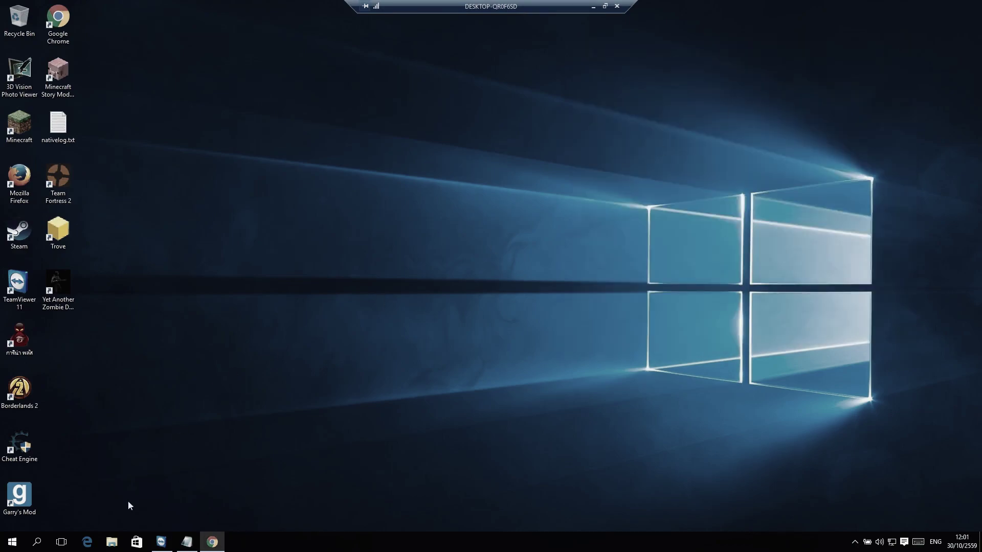
Step: Return to Chrome and search the web for "java download"
{"action": "left_click", "coordinate": [213, 542]}
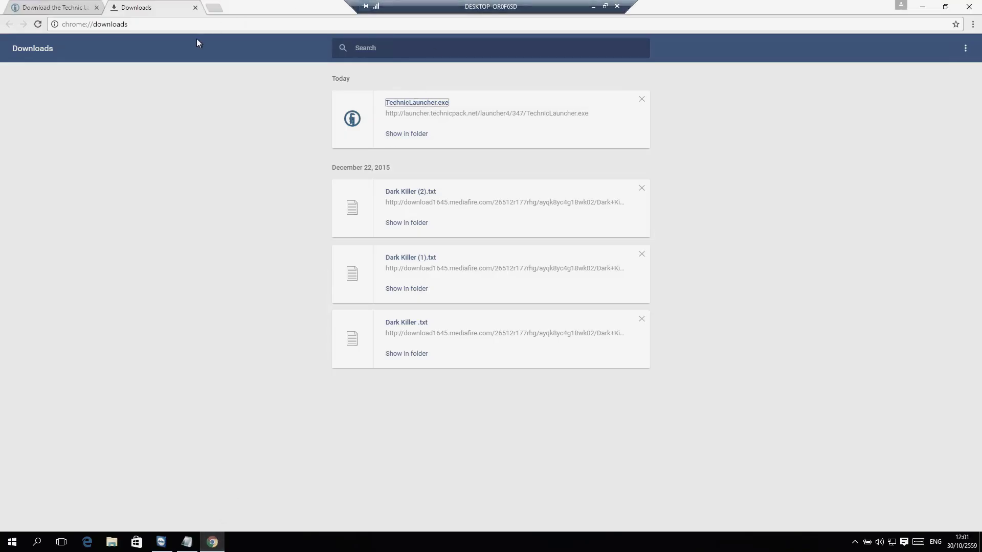
{"action": "left_click", "coordinate": [193, 25]}
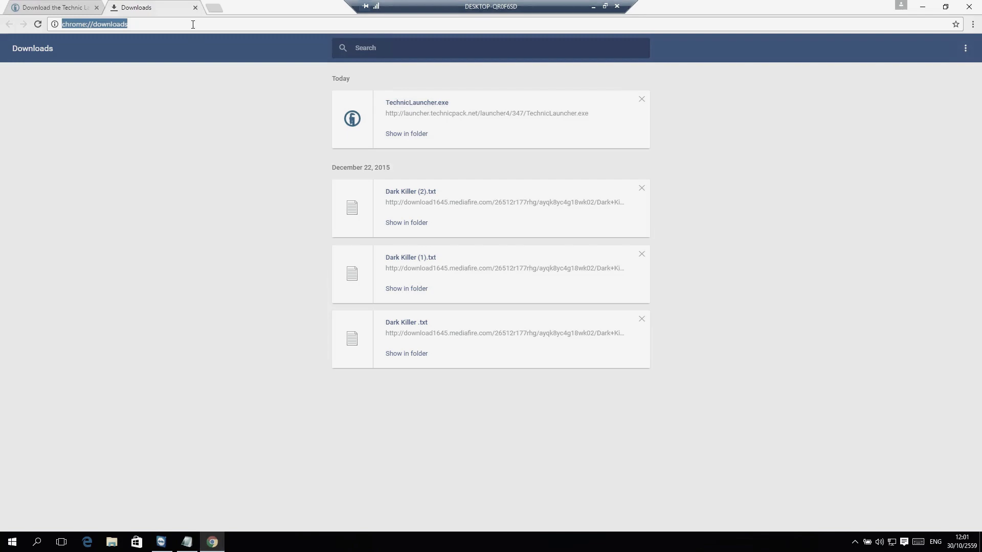
{"action": "type", "text": "jav"}
{"action": "type", "text": "a dl"}
{"action": "key", "text": "BackSpace"}
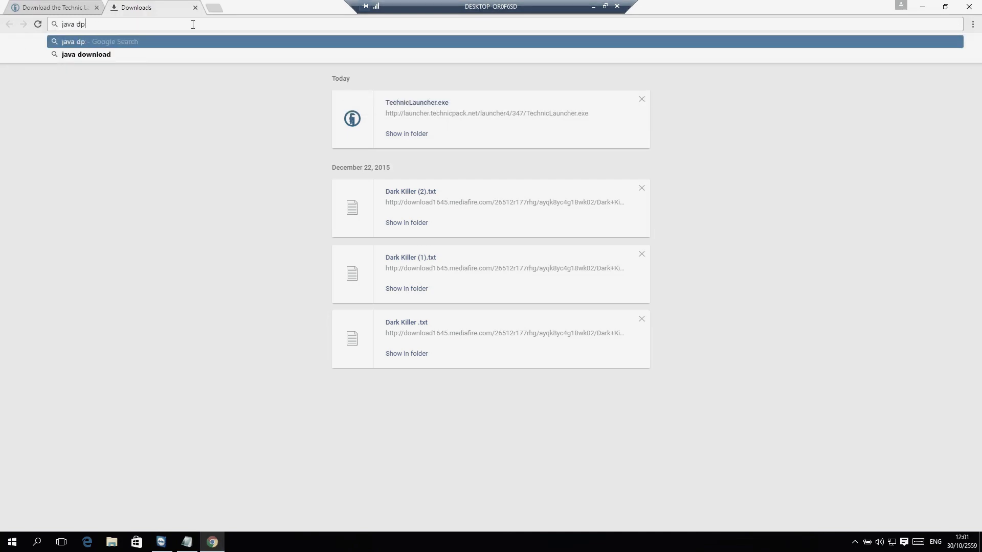
{"action": "type", "text": "ownload"}
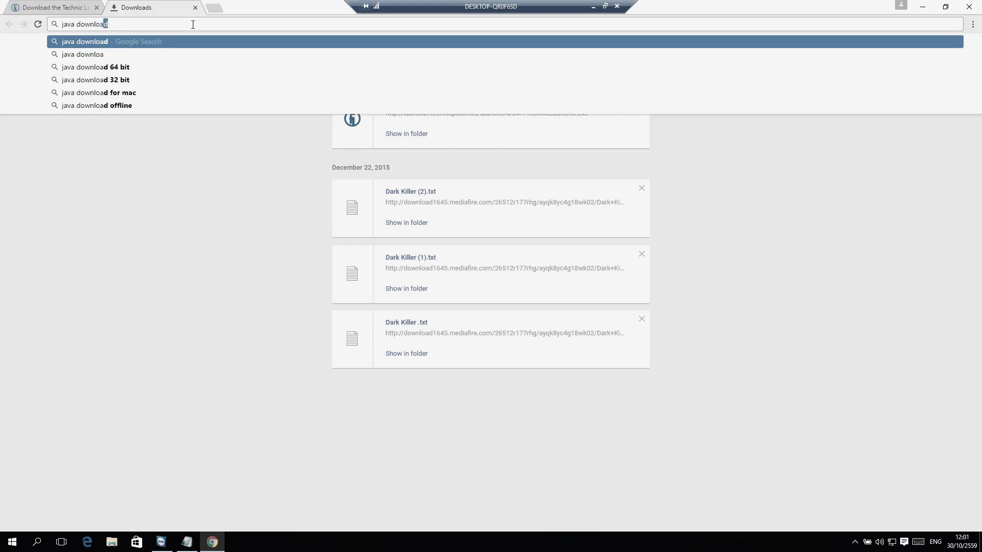
{"action": "key", "text": "Return"}
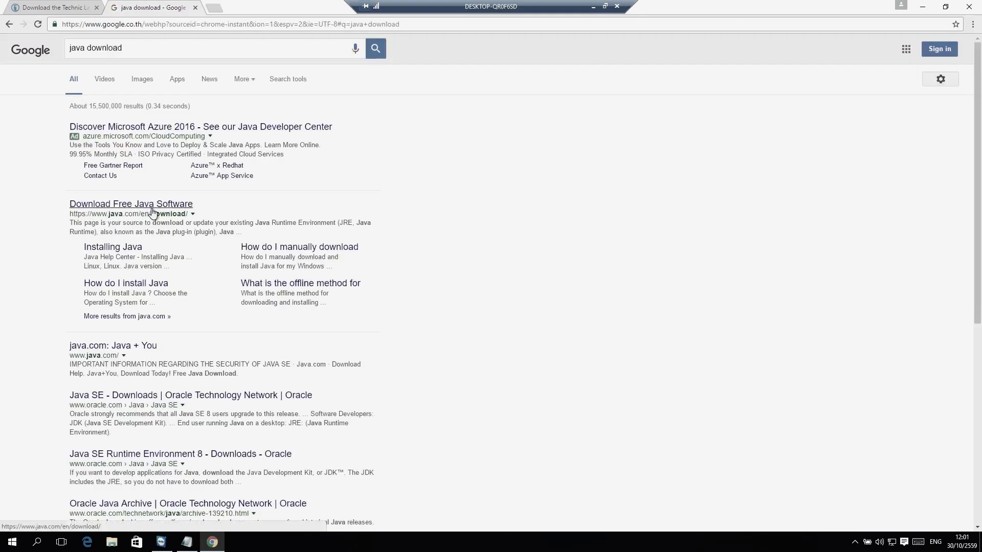
Step: Refine the web search to "java download jdk"
{"action": "left_click", "coordinate": [165, 44]}
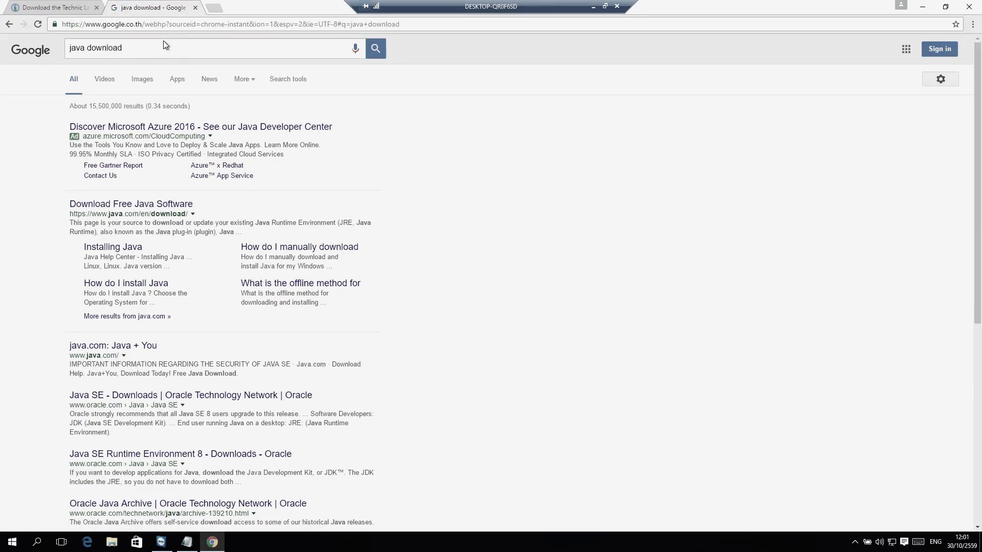
{"action": "type", "text": "jdk"}
{"action": "key", "text": "Return"}
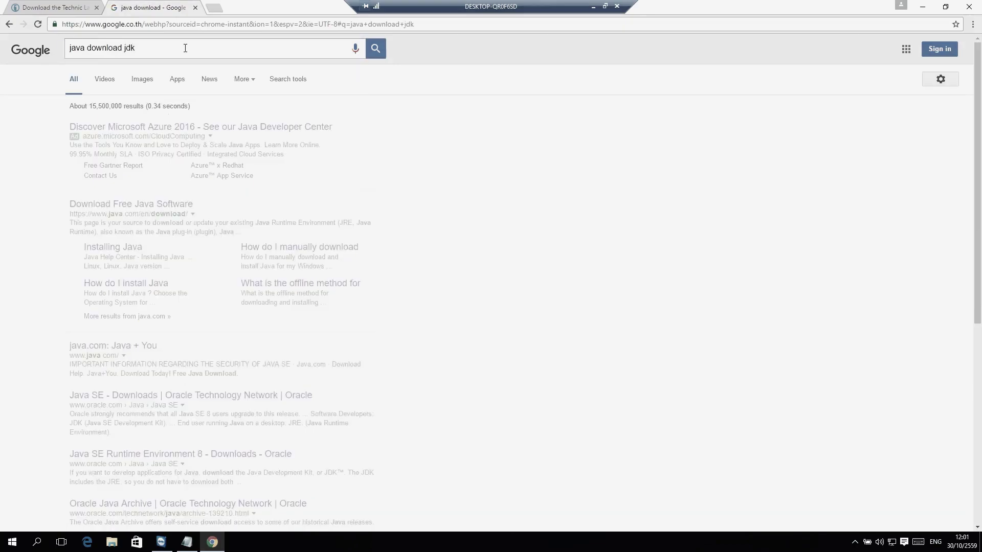
Step: Accept the license agreement for Java SE Development Kit 8u111 on Oracle's site and download jdk-8u111-windows-x64.exe
{"action": "left_click", "coordinate": [186, 247]}
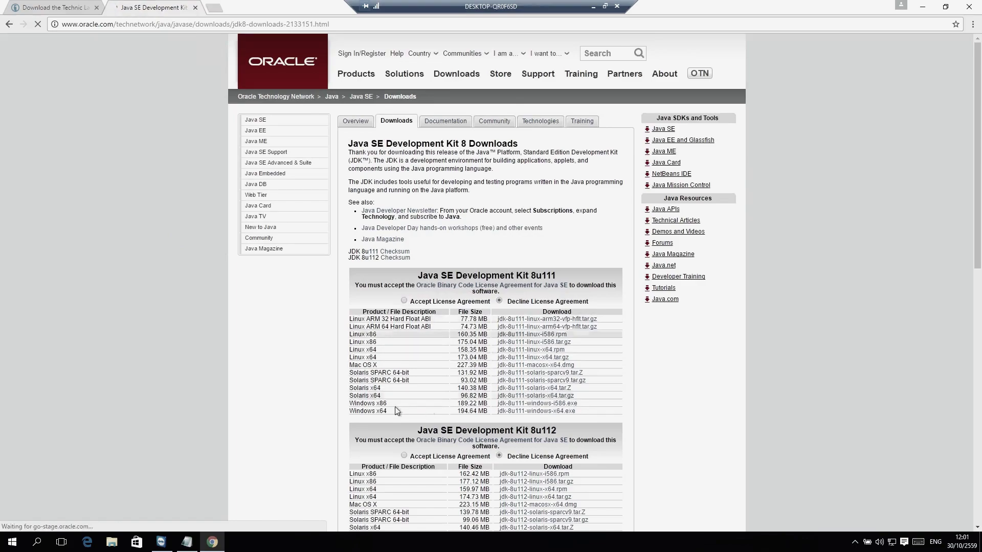
{"action": "left_click", "coordinate": [404, 302]}
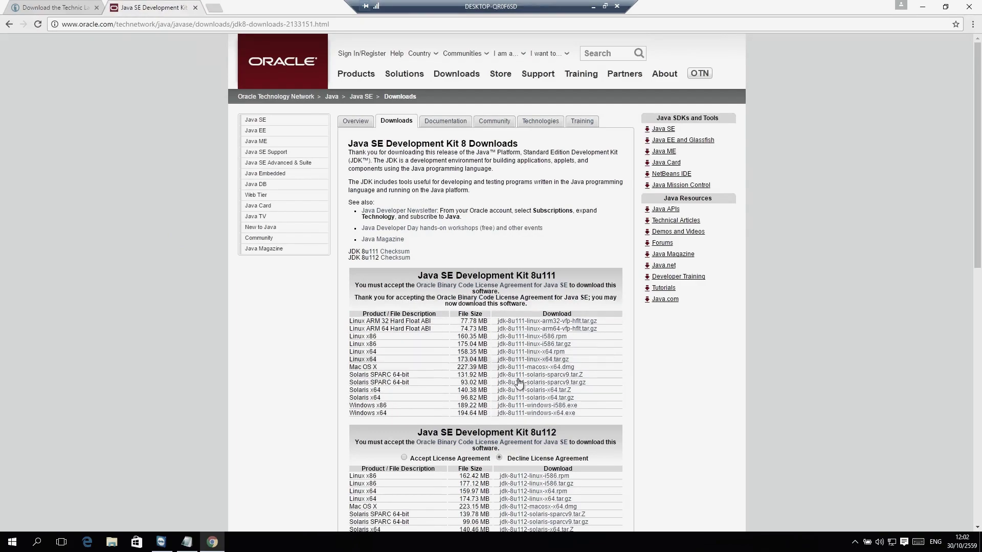
{"action": "left_click", "coordinate": [536, 413]}
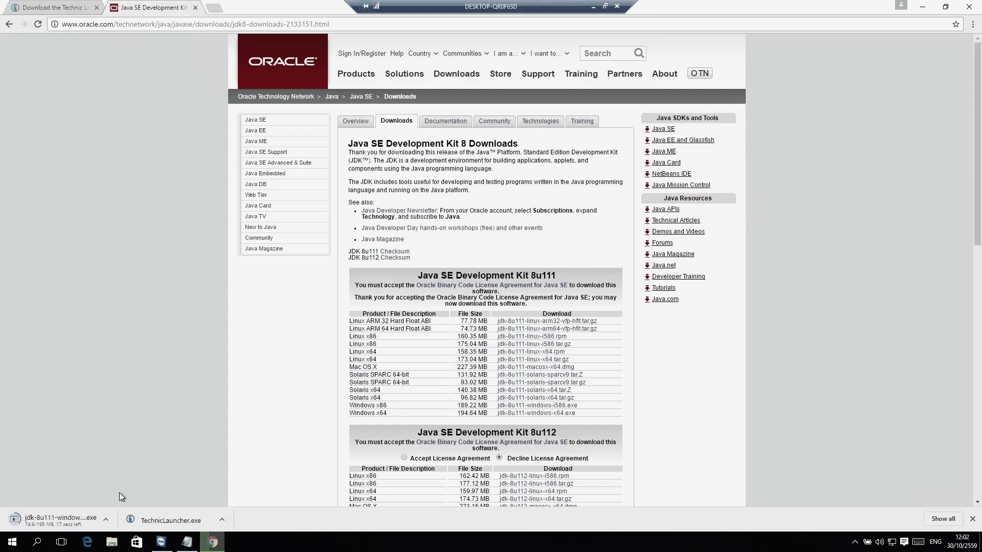
Step: Run the downloaded jdk-8u111-windows-x64.exe from Chrome's downloads list and allow it to make changes to the PC
{"action": "key", "text": "ctrl+j"}
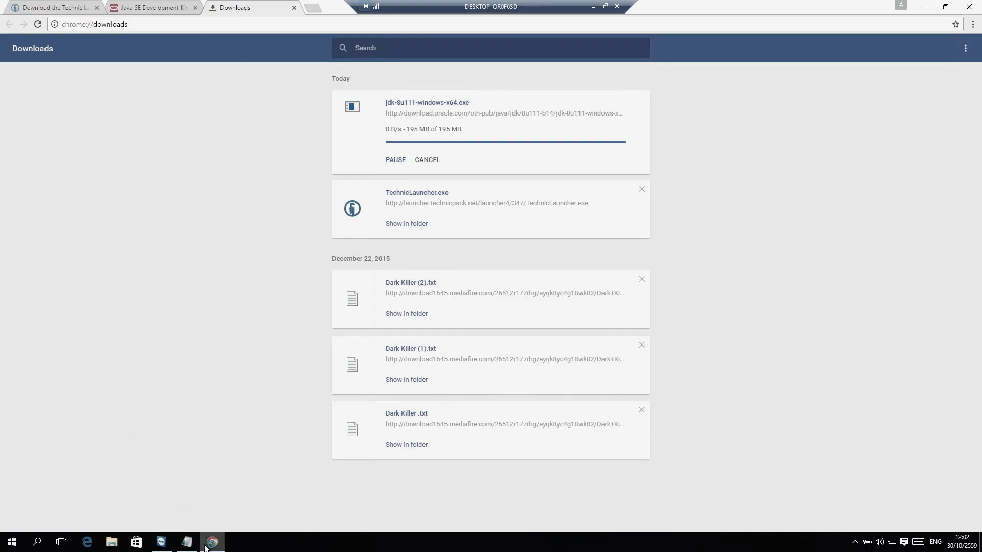
{"action": "left_click", "coordinate": [442, 103]}
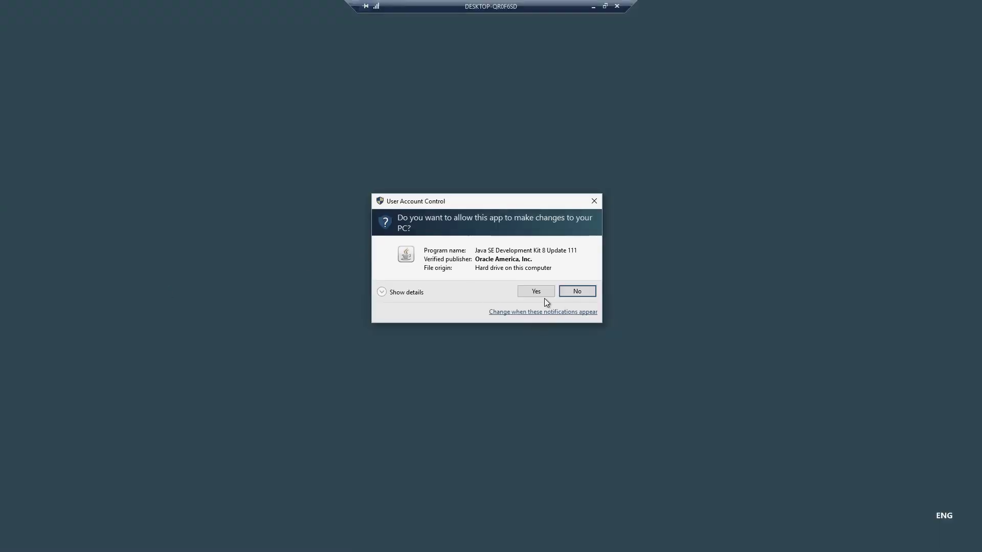
{"action": "left_click", "coordinate": [541, 293]}
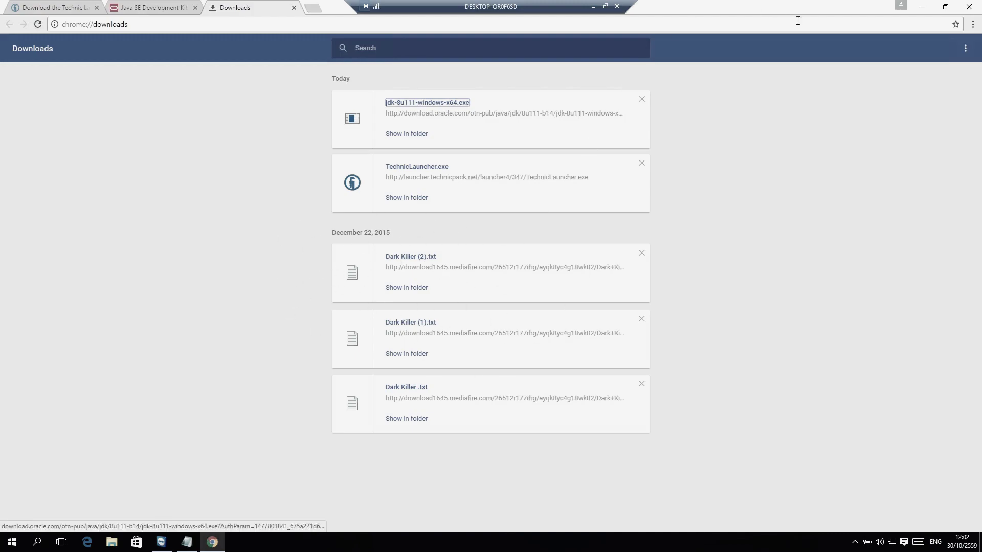
Step: Minimize Chrome and start the Java SE Development Kit 8 Update 111 installation with the default options
{"action": "left_click", "coordinate": [923, 7]}
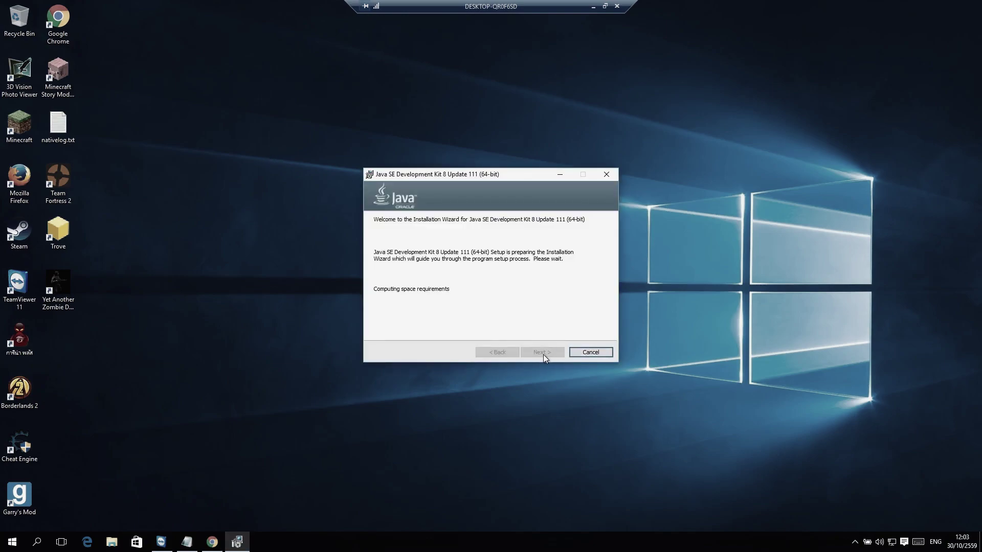
{"action": "left_click", "coordinate": [539, 354]}
{"action": "left_click", "coordinate": [539, 354]}
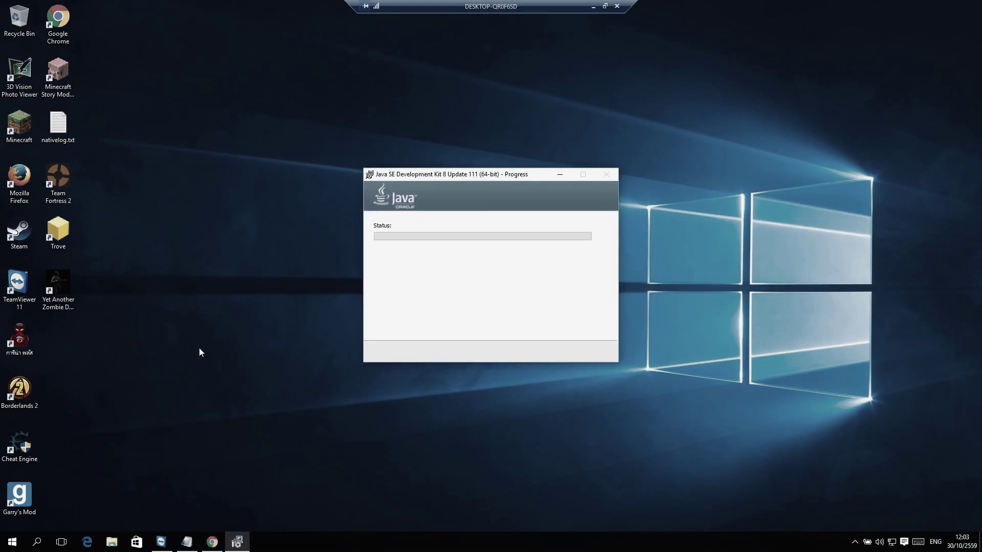
Step: Open Task Manager beside the installer and view the Disk 0 and Memory performance graphs
{"action": "right_click", "coordinate": [316, 544]}
{"action": "left_click", "coordinate": [355, 494]}
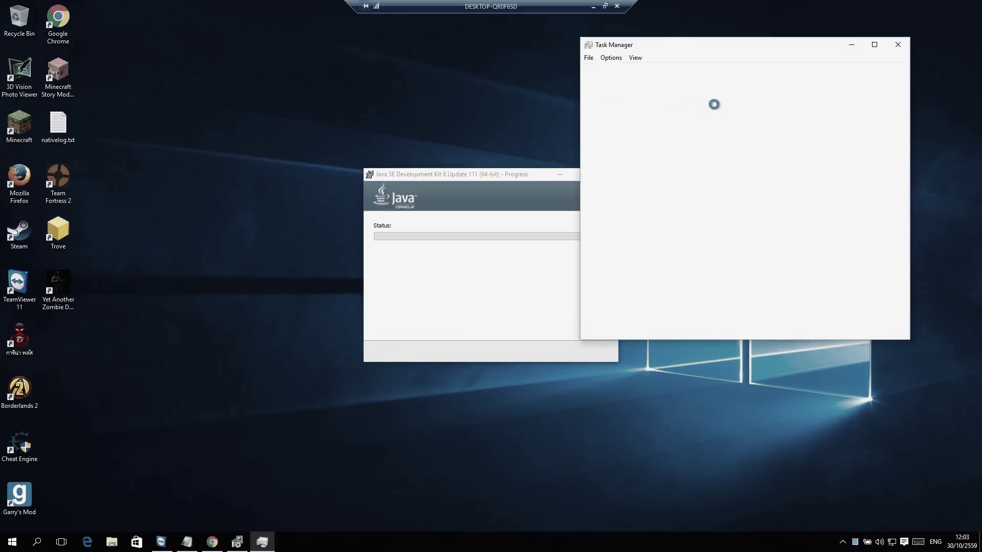
{"action": "left_click_drag", "start_coordinate": [697, 44], "coordinate": [129, 39]}
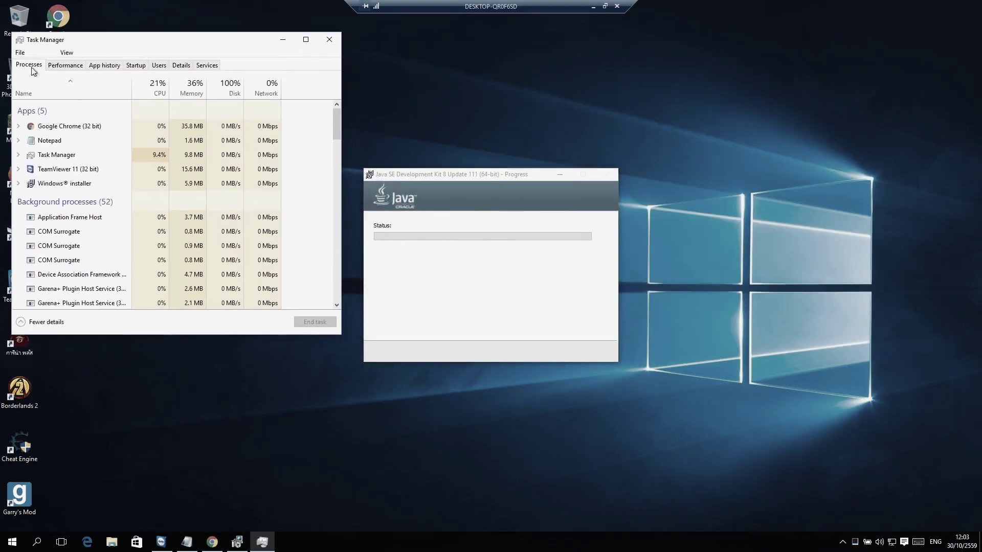
{"action": "left_click", "coordinate": [60, 66]}
{"action": "left_click", "coordinate": [69, 150]}
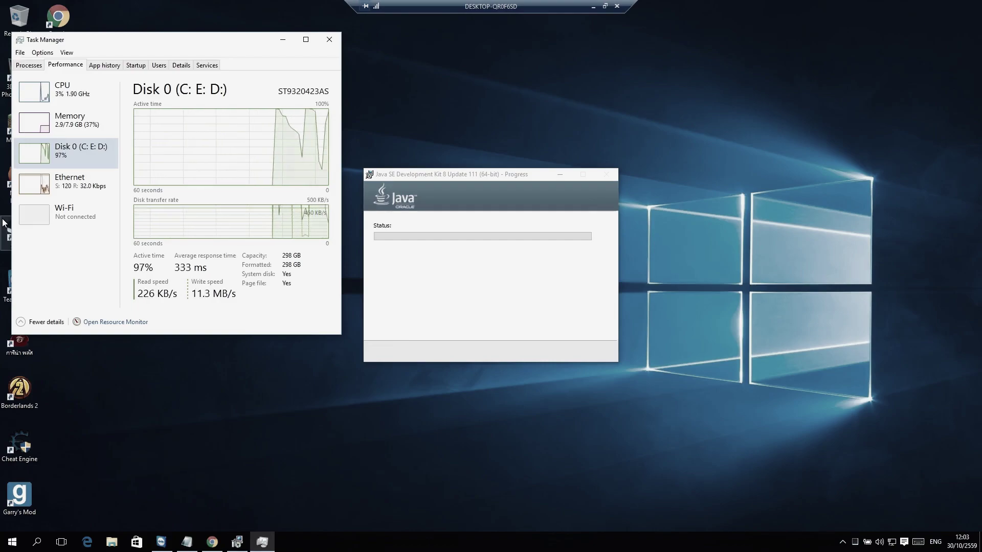
{"action": "left_click", "coordinate": [69, 122]}
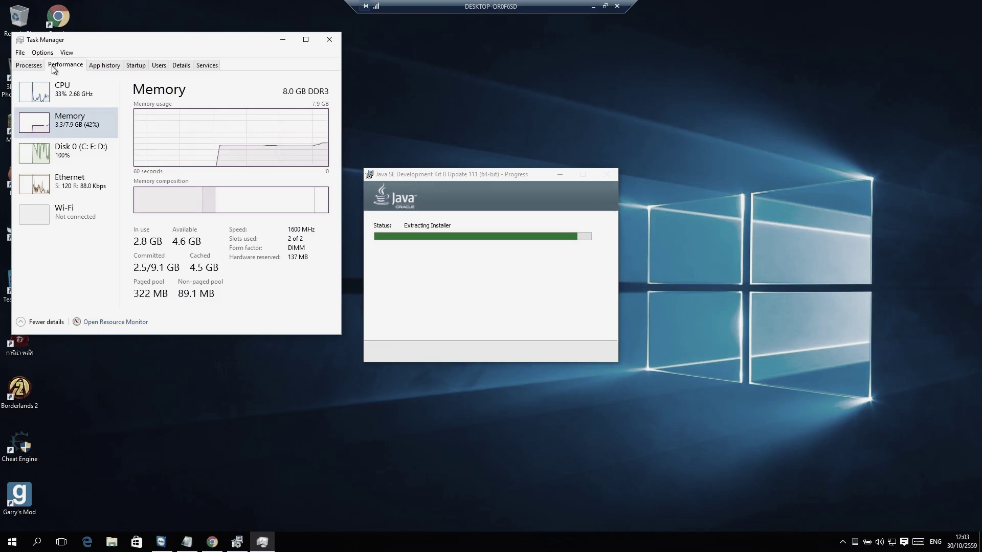
Step: Sort the running processes by memory usage, then go back to the Memory performance graph
{"action": "left_click", "coordinate": [34, 66]}
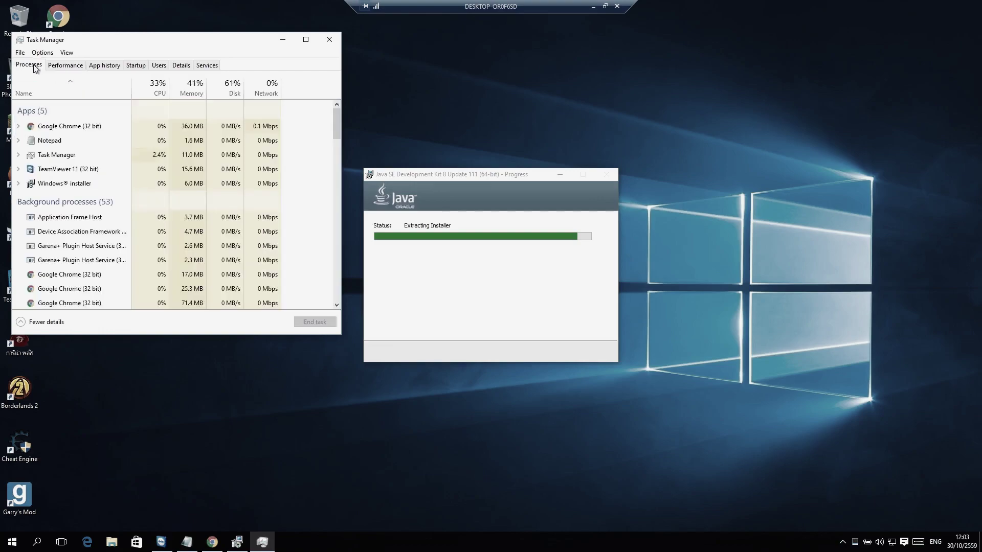
{"action": "left_click", "coordinate": [185, 93]}
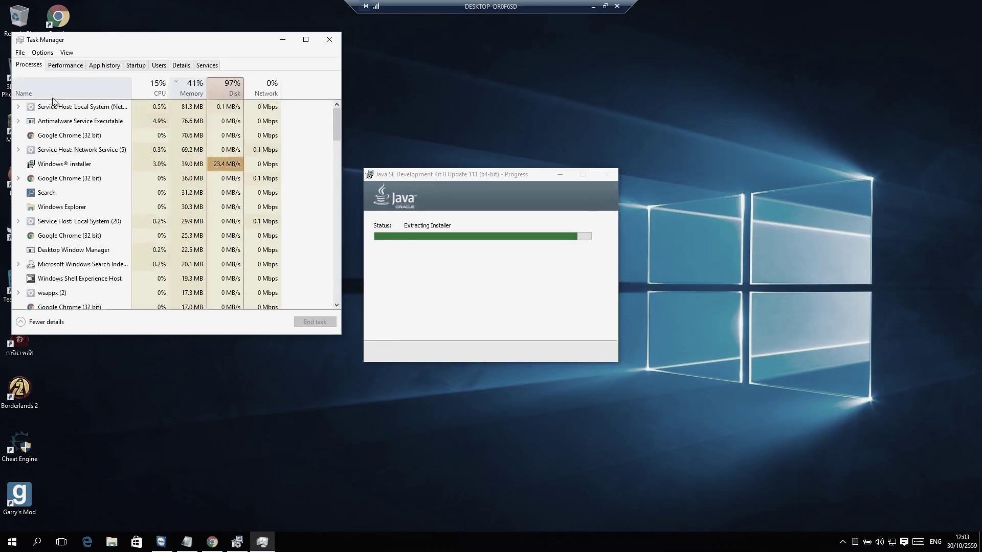
{"action": "left_click", "coordinate": [81, 83]}
{"action": "left_click", "coordinate": [65, 67]}
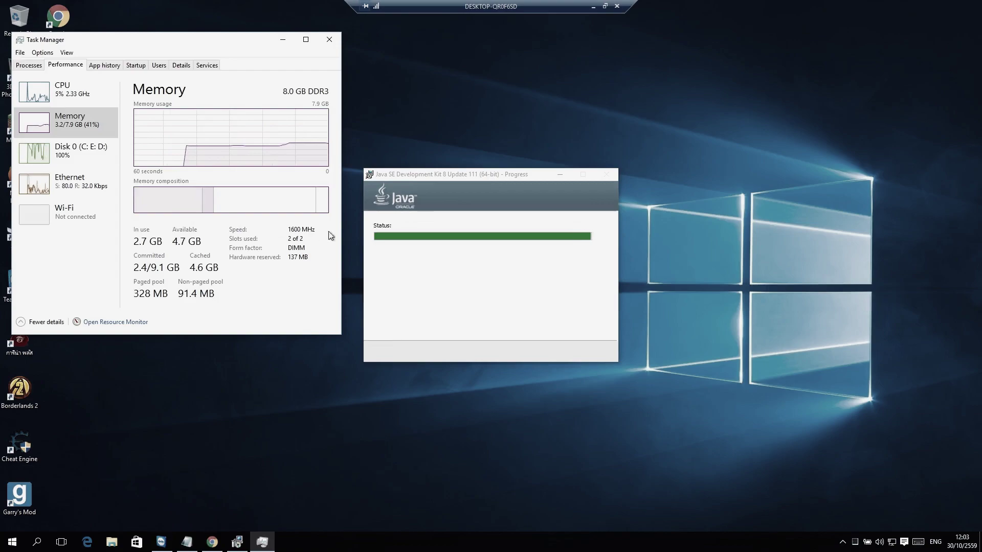
Step: Accept the default Java destination folder C:\Program Files\Java\jre1.8.0_111 and close the installer once it completes
{"action": "mouse_move", "coordinate": [310, 203]}
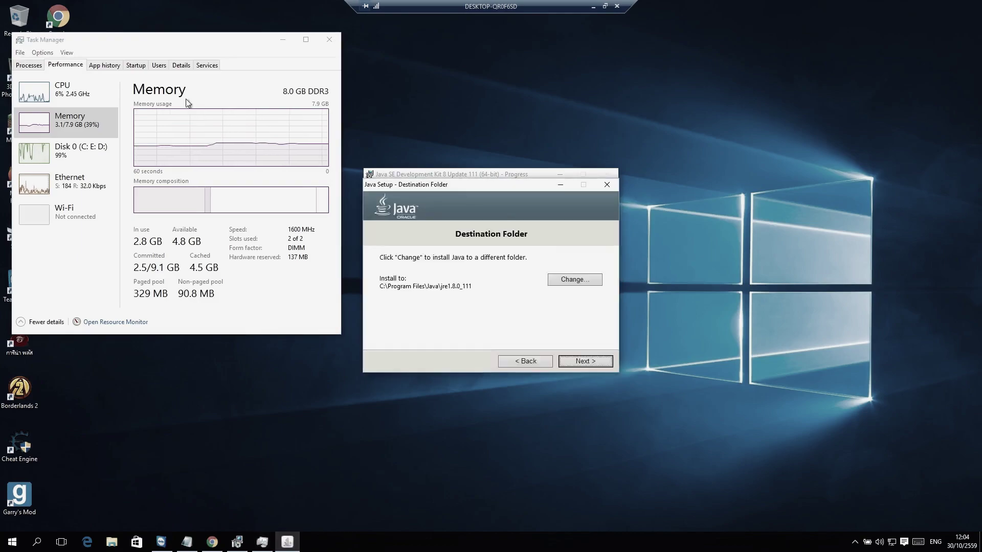
{"action": "left_click", "coordinate": [582, 360]}
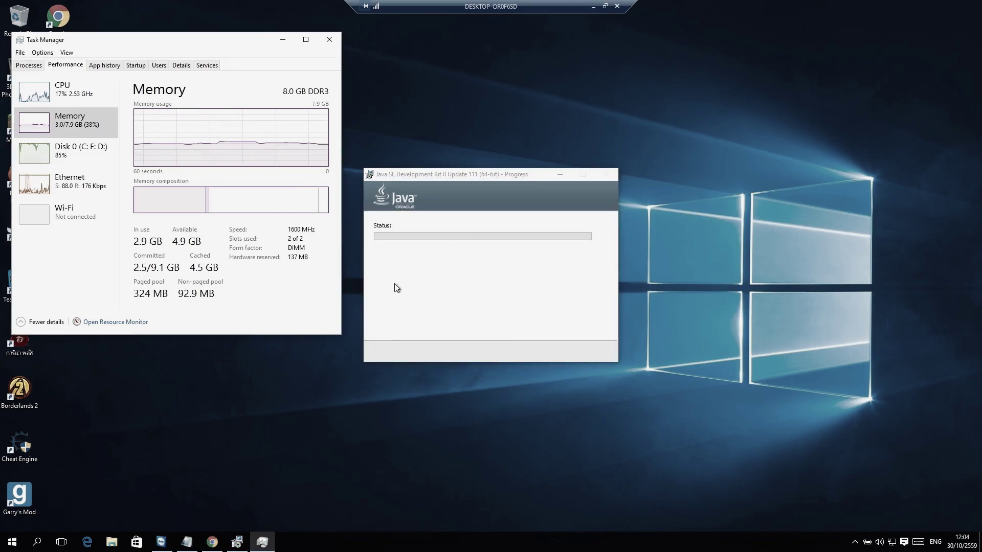
{"action": "left_click", "coordinate": [542, 353]}
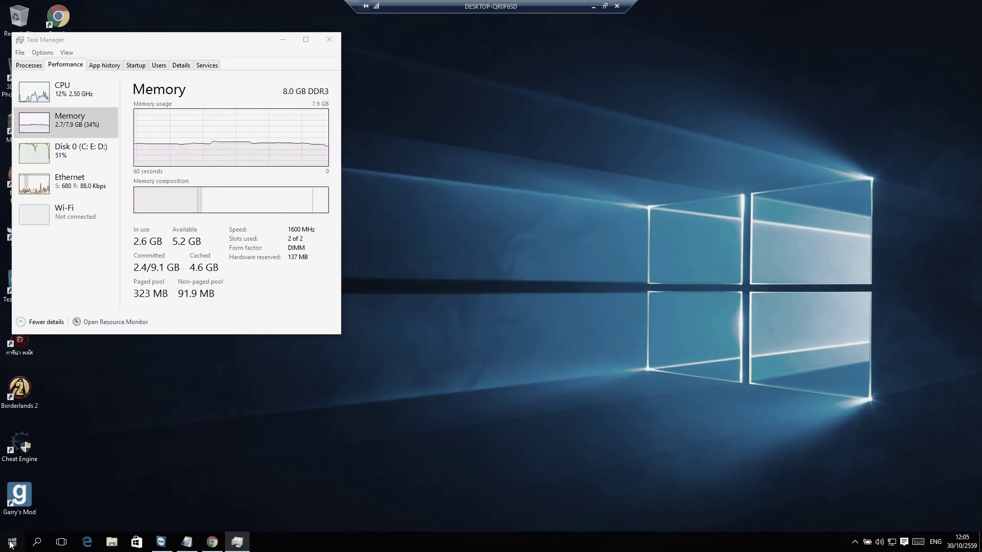
Step: Open Command Prompt and run java -version to check the installed Java
{"action": "left_click", "coordinate": [11, 543]}
{"action": "type", "text": "cmd"}
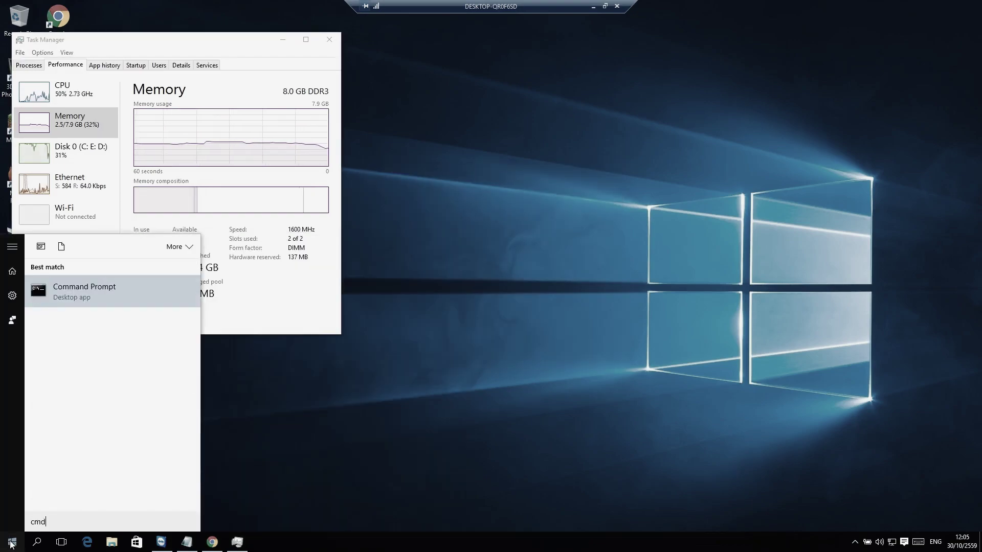
{"action": "key", "text": "Return"}
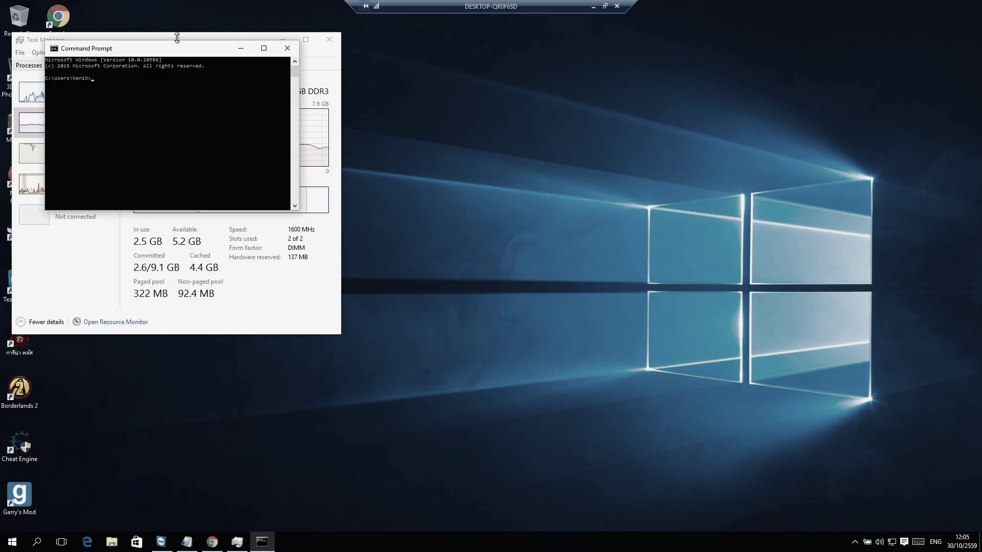
{"action": "left_click_drag", "start_coordinate": [145, 51], "coordinate": [624, 158]}
{"action": "type", "text": "java -version"}
{"action": "key", "text": "Return"}
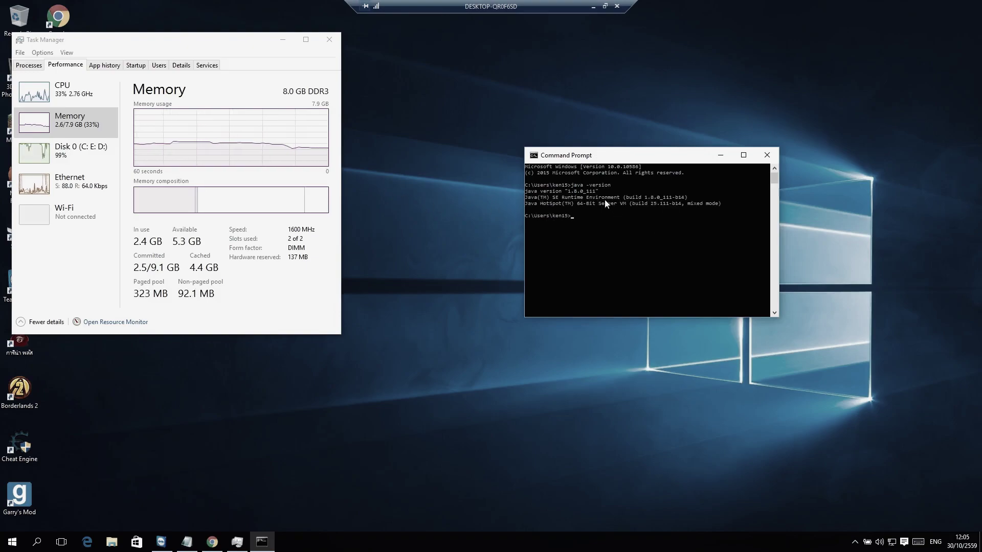
Step: Widen the Command Prompt window, set its font to Consolas size 24, and reposition it toward the middle of the desktop
{"action": "left_click_drag", "start_coordinate": [779, 271], "coordinate": [839, 271]}
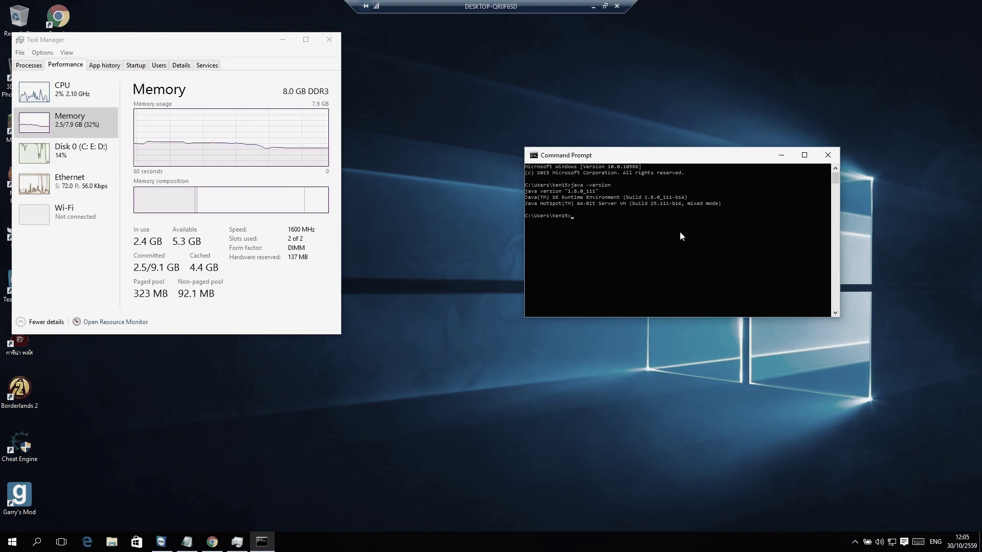
{"action": "left_click", "coordinate": [534, 155]}
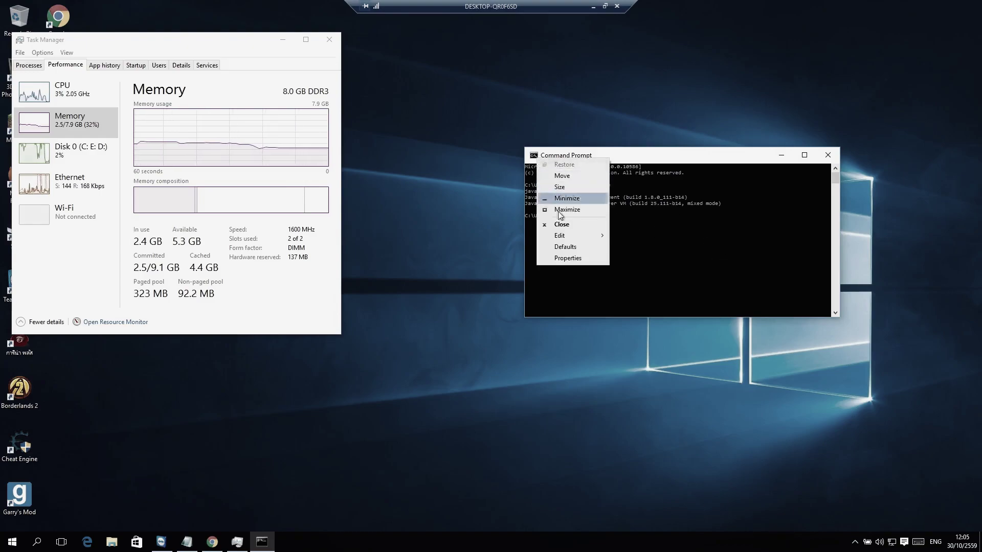
{"action": "left_click", "coordinate": [567, 257]}
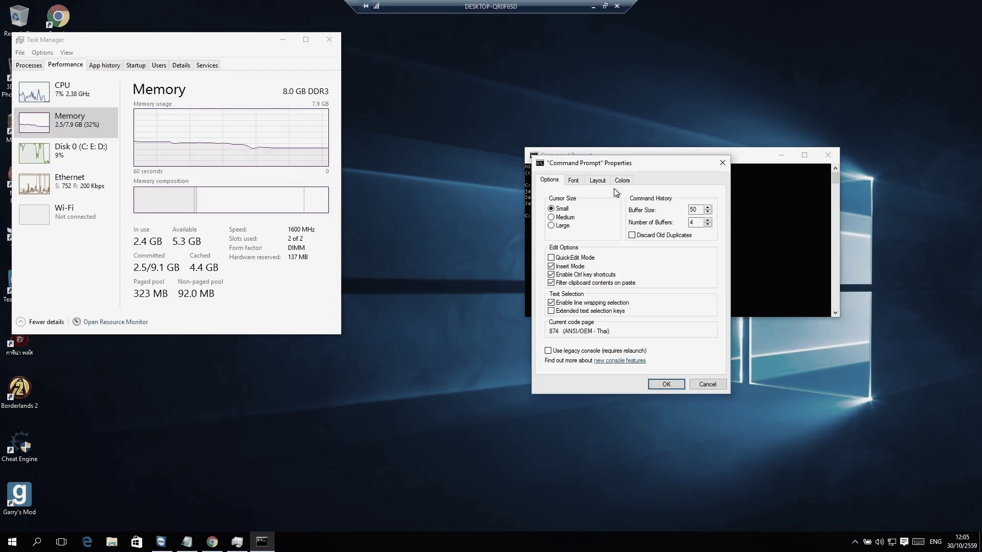
{"action": "left_click", "coordinate": [573, 180]}
{"action": "left_click", "coordinate": [551, 248]}
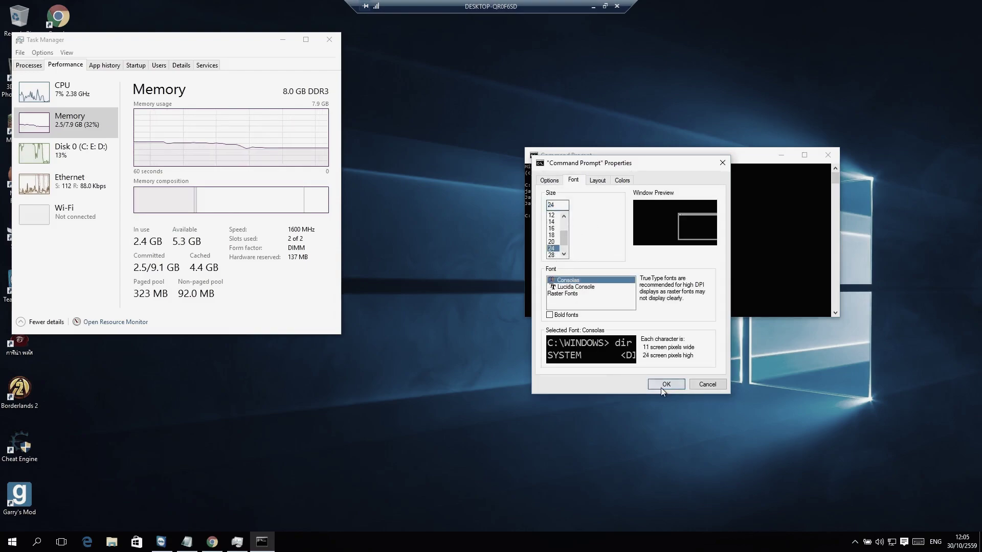
{"action": "left_click", "coordinate": [660, 387]}
{"action": "left_click_drag", "start_coordinate": [687, 164], "coordinate": [322, 132]}
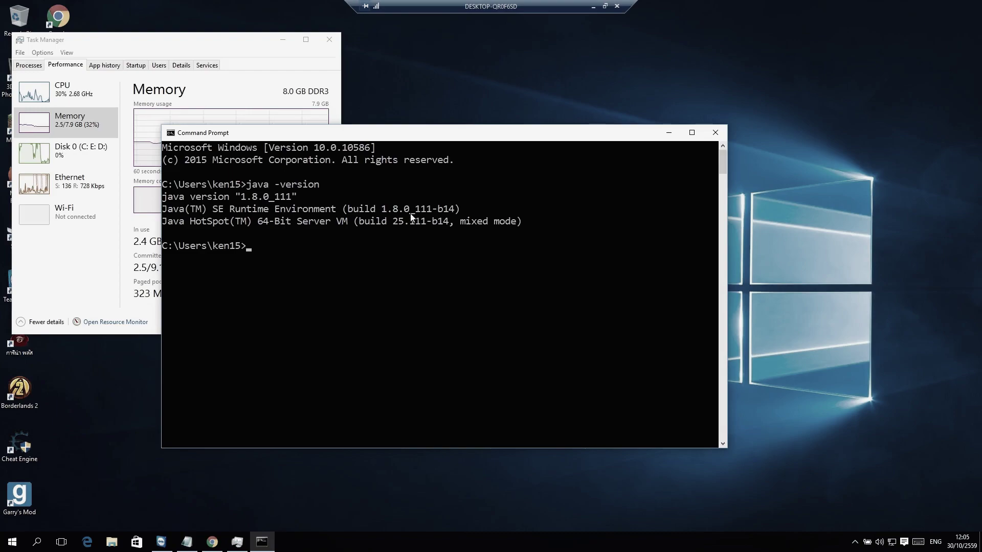
Step: Close the Command Prompt with the exit command, leaving Chrome minimized
{"action": "left_click", "coordinate": [212, 541]}
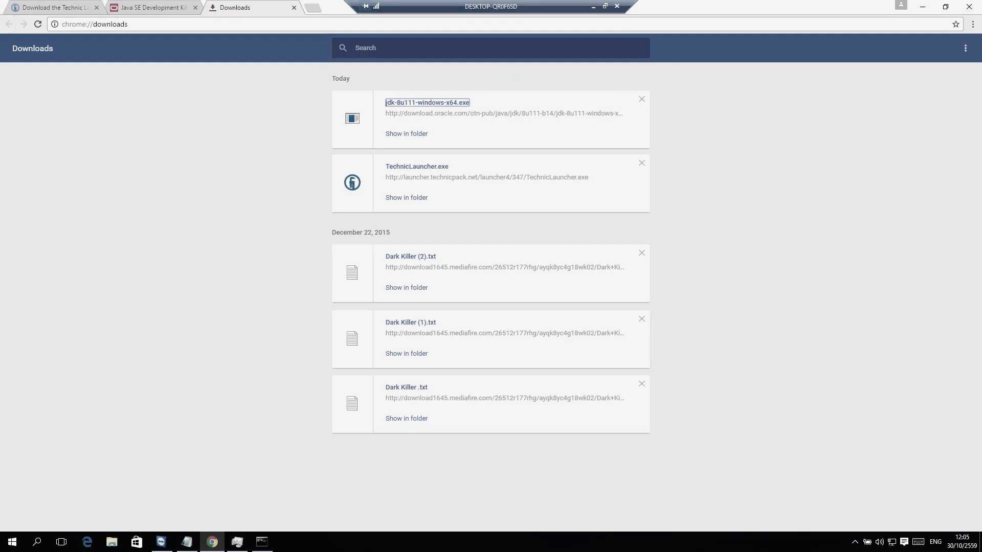
{"action": "left_click", "coordinate": [922, 7]}
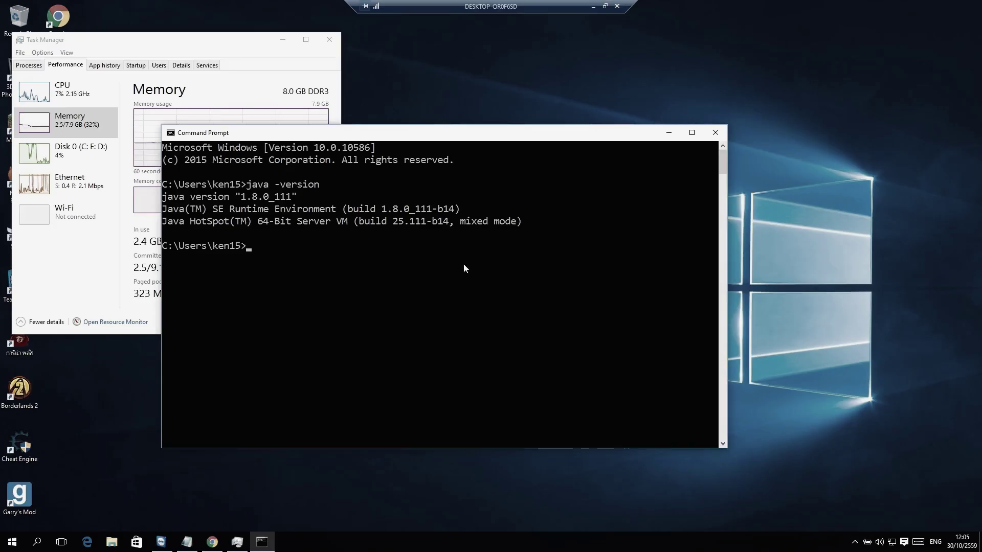
{"action": "type", "text": "exit"}
{"action": "key", "text": "Return"}
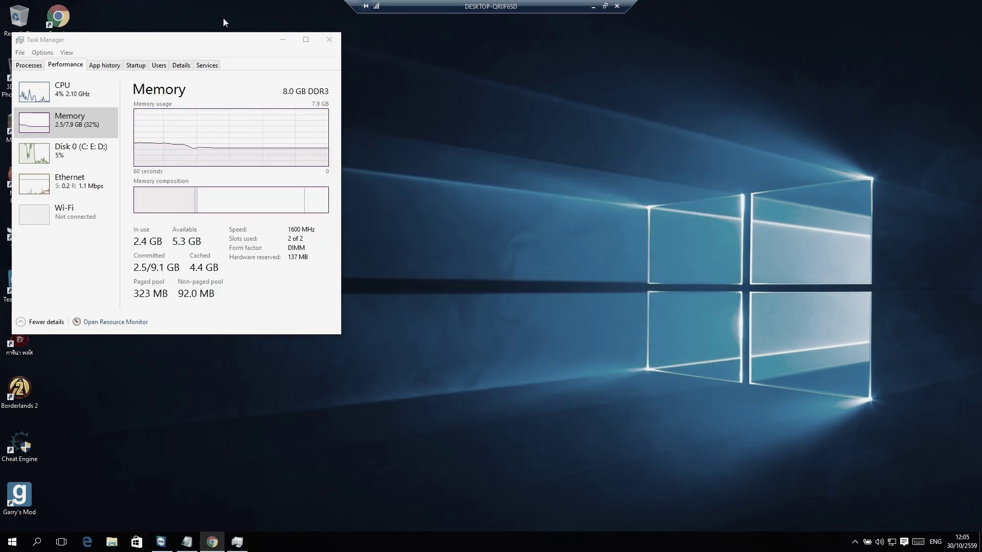
Step: Run TechnicLauncher.exe from Chrome's downloads list and install Technic in standard mode to the default directory
{"action": "left_click_drag", "start_coordinate": [184, 40], "coordinate": [403, 71]}
{"action": "left_click", "coordinate": [212, 542]}
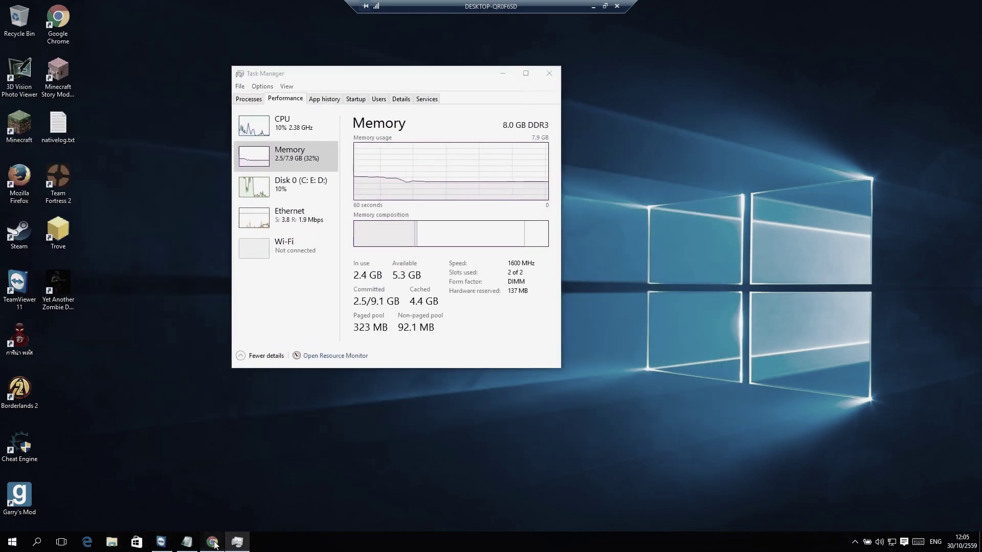
{"action": "left_click", "coordinate": [419, 169]}
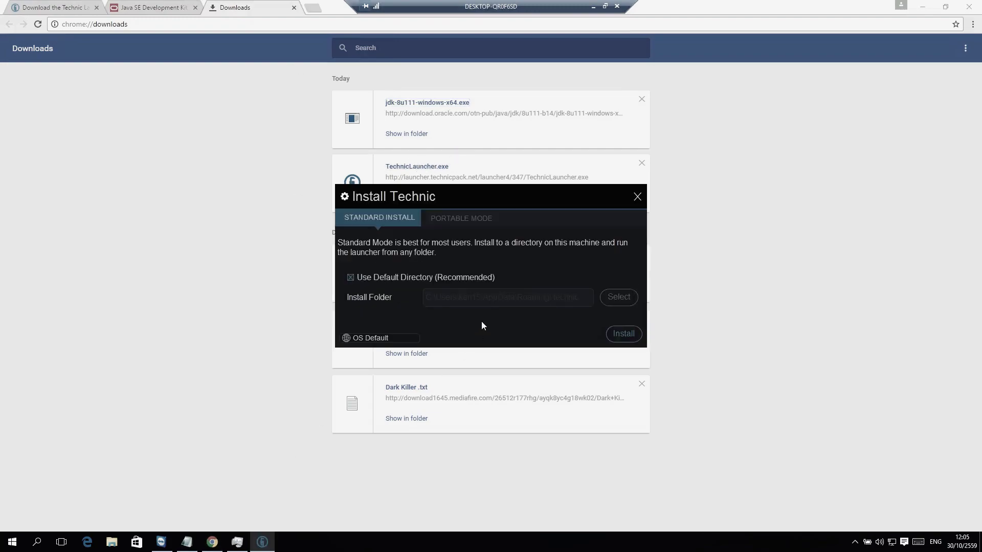
{"action": "left_click", "coordinate": [624, 335]}
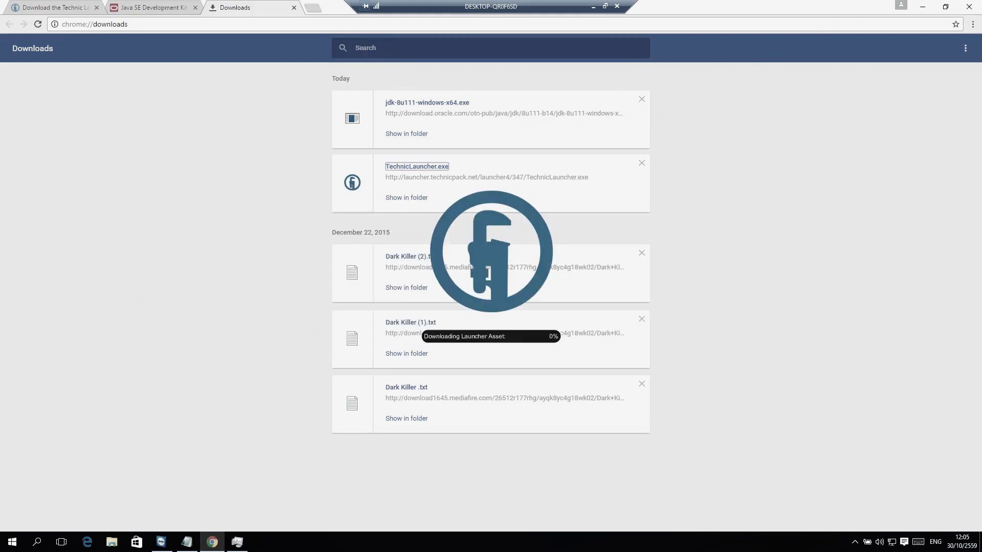
Step: Minimize Chrome, move Task Manager clear of the launcher's download progress, and view the Ethernet performance graph
{"action": "left_click", "coordinate": [922, 6]}
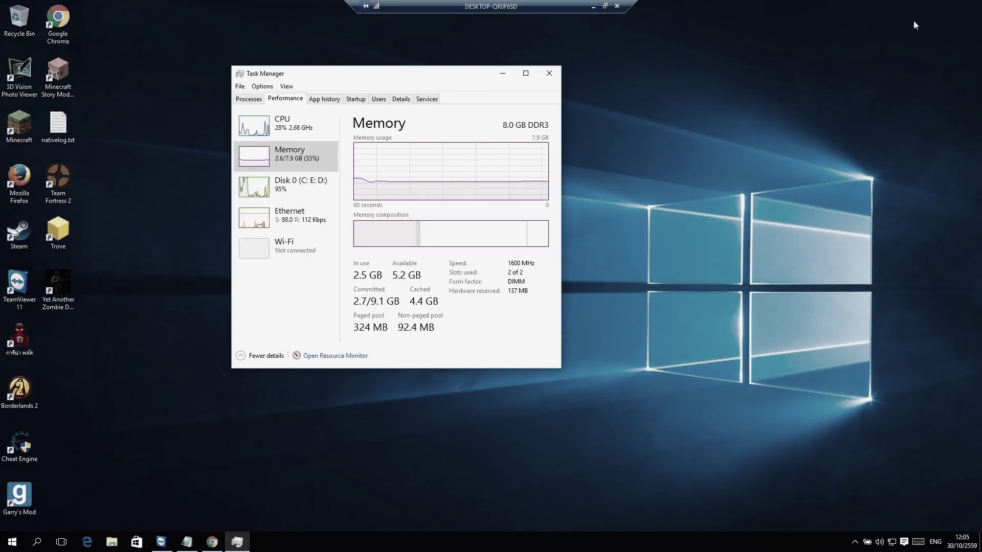
{"action": "left_click", "coordinate": [505, 71]}
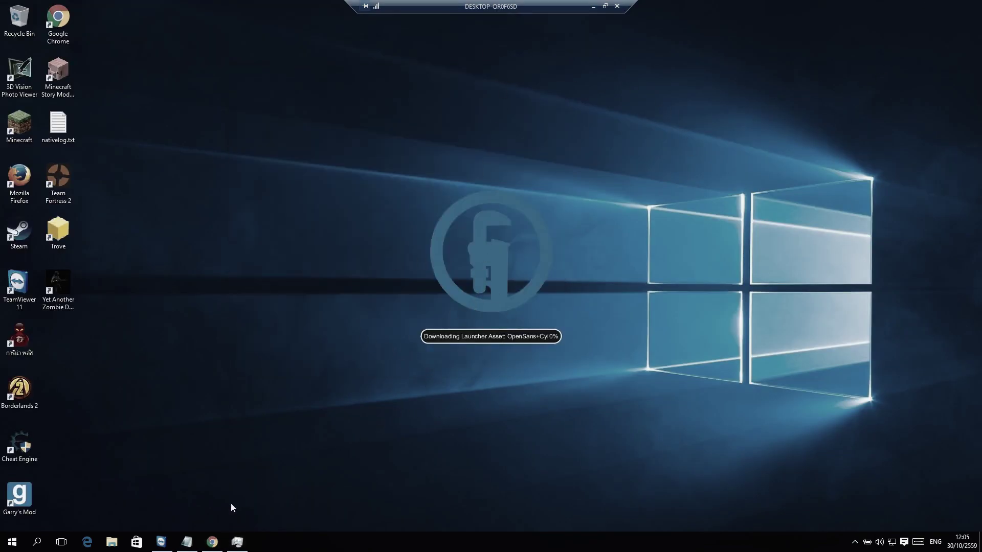
{"action": "left_click", "coordinate": [238, 543]}
{"action": "left_click_drag", "start_coordinate": [406, 80], "coordinate": [747, 92]}
{"action": "left_click", "coordinate": [661, 248]}
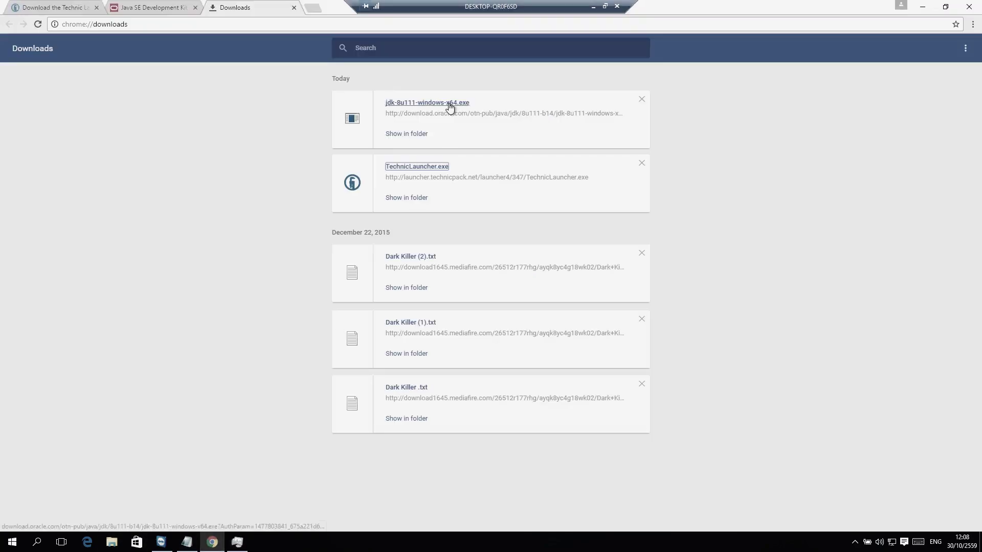
Step: Copy TechnicLauncher.exe from Chrome's downloads list to the desktop and minimize Chrome
{"action": "left_click_drag", "start_coordinate": [758, 7], "coordinate": [768, 80]}
{"action": "left_click_drag", "start_coordinate": [652, 250], "coordinate": [77, 347]}
{"action": "left_click", "coordinate": [935, 80]}
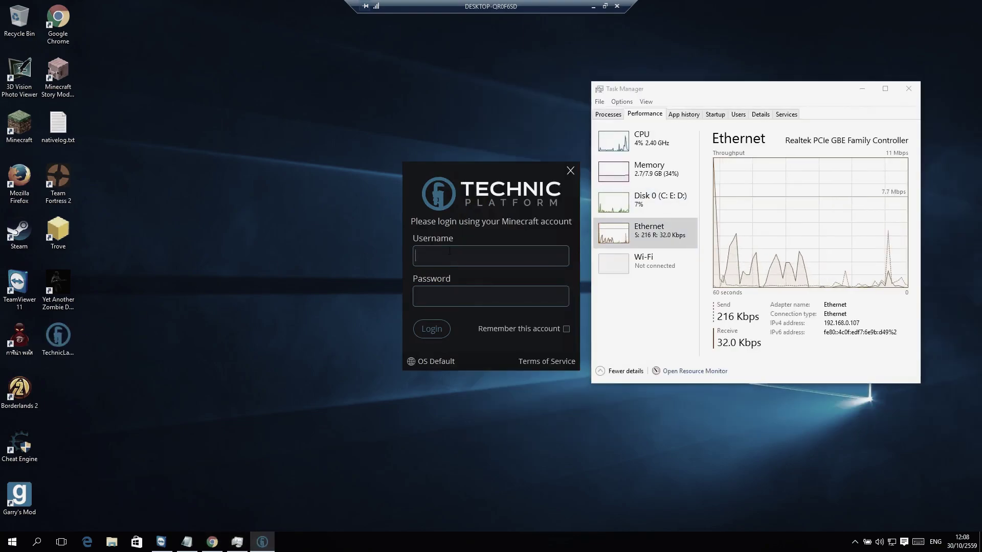
Step: Log in to the Technic Launcher with the Minecraft account's username and password, and display the modpacks list
{"action": "type", "text": "m"}
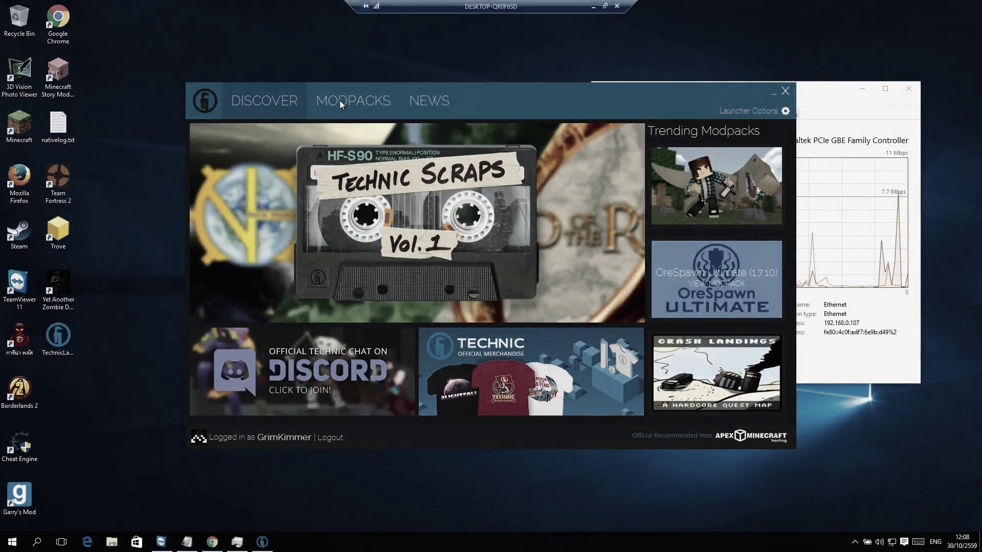
{"action": "left_click", "coordinate": [340, 100]}
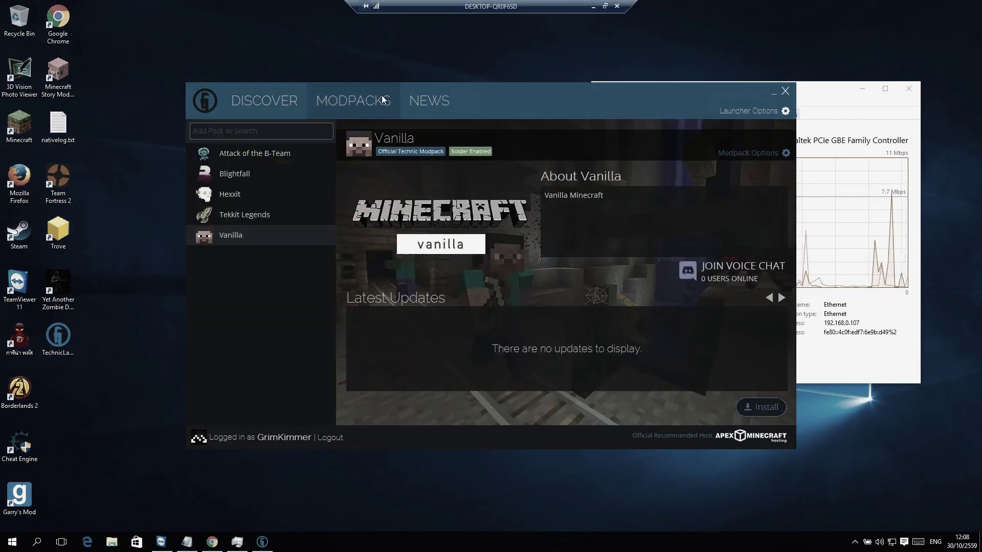
{"action": "left_click", "coordinate": [188, 541]}
{"action": "left_click_drag", "start_coordinate": [268, 60], "coordinate": [34, 60]}
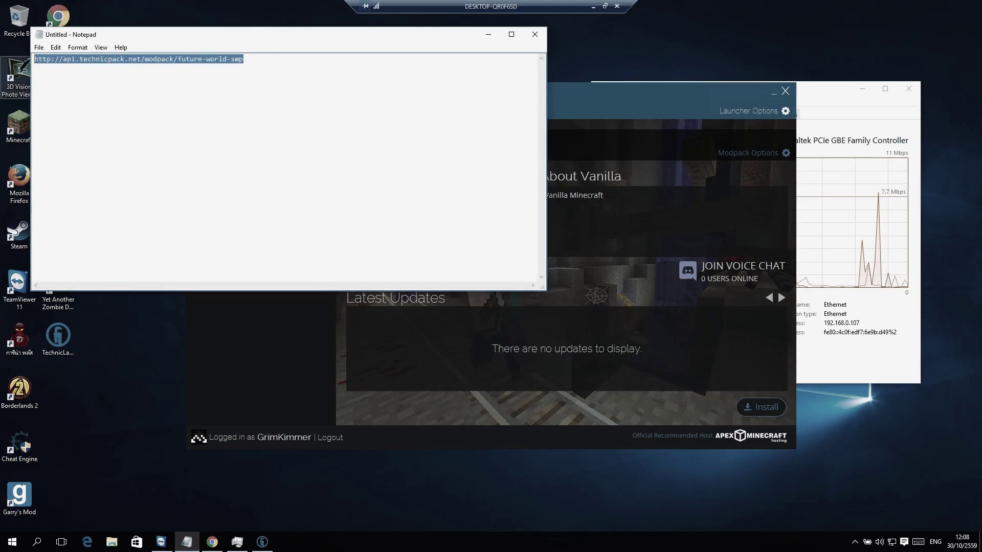
{"action": "left_click", "coordinate": [489, 34]}
{"action": "left_click", "coordinate": [227, 130]}
{"action": "key", "text": "ctrl+v"}
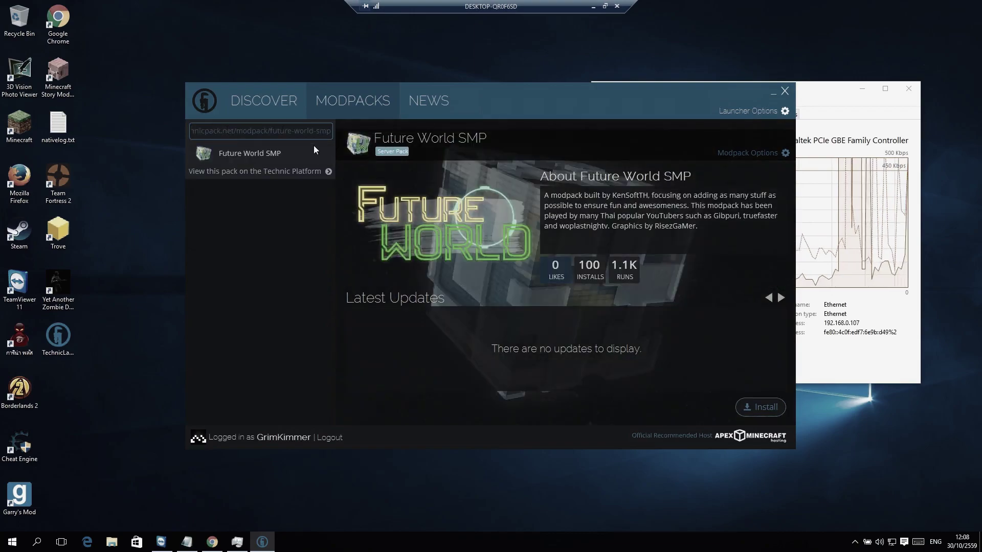
Step: Start installing the Future World SMP modpack, view Task Manager's Ethernet graph during the download, and minimize Task Manager
{"action": "left_click", "coordinate": [187, 542]}
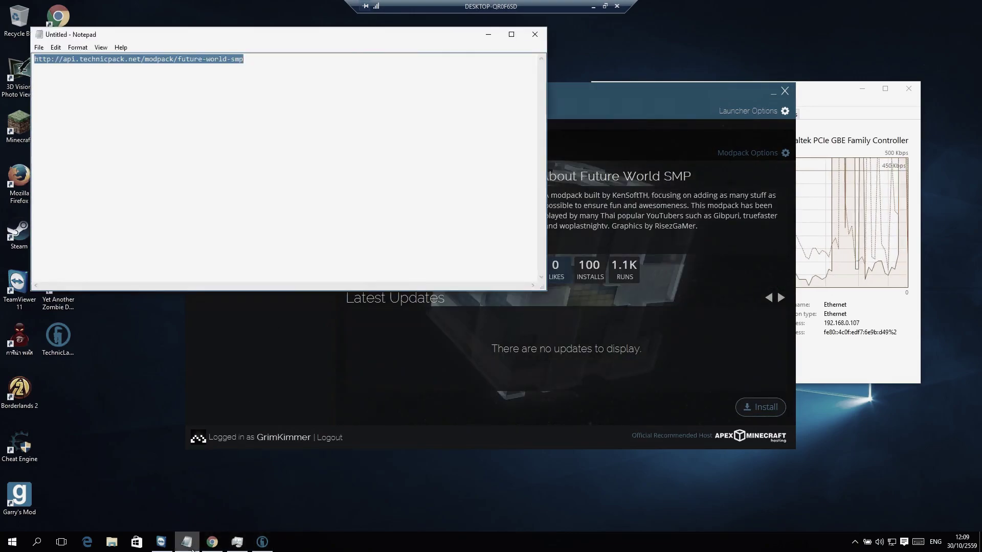
{"action": "left_click", "coordinate": [620, 167]}
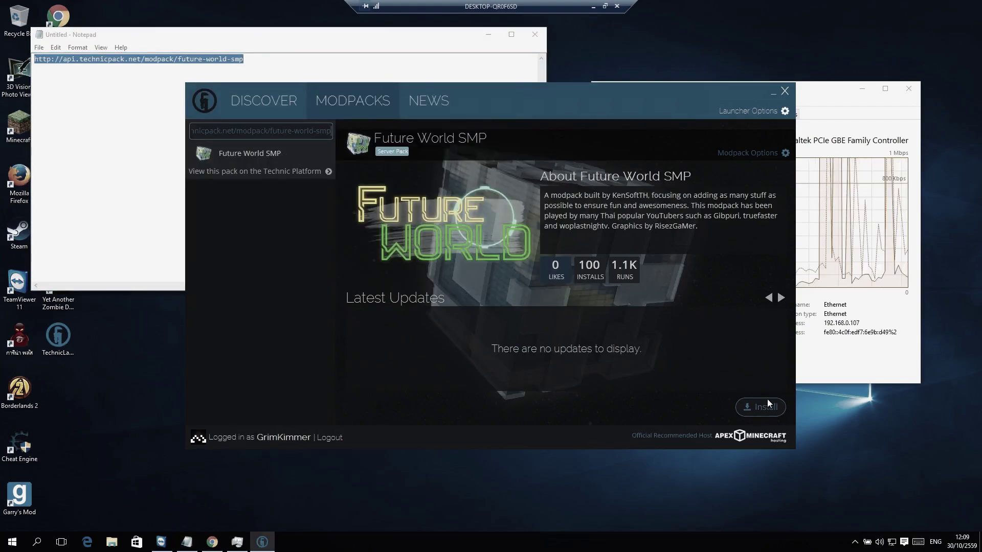
{"action": "left_click", "coordinate": [760, 411]}
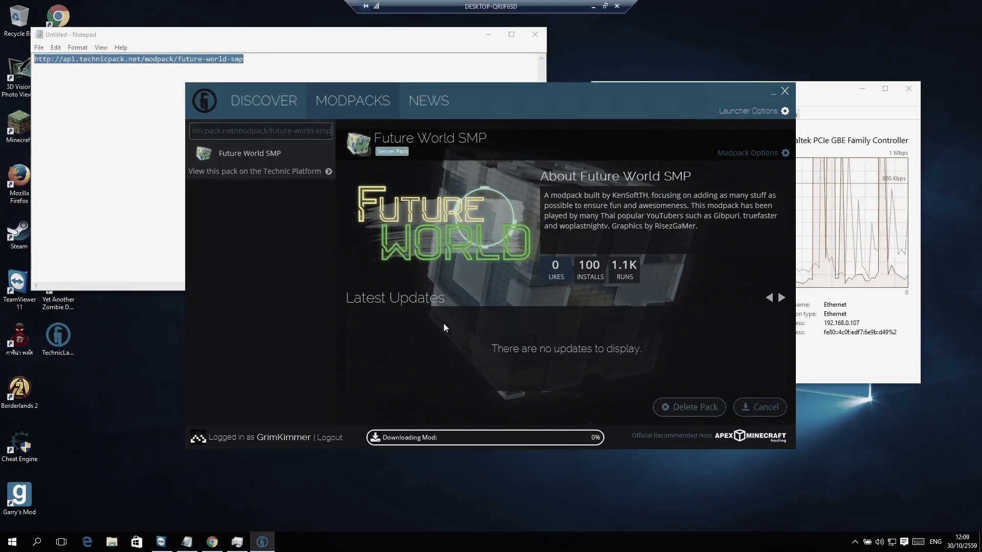
{"action": "left_click", "coordinate": [863, 285]}
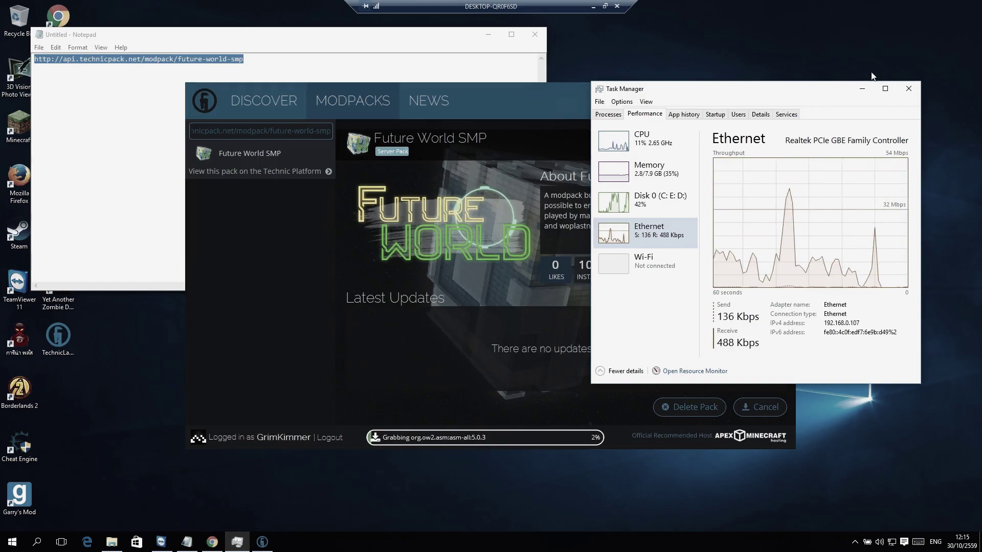
{"action": "left_click", "coordinate": [866, 88]}
Step: Set the Java memory allocation to 5 GB in the launcher options
{"action": "left_click", "coordinate": [785, 111]}
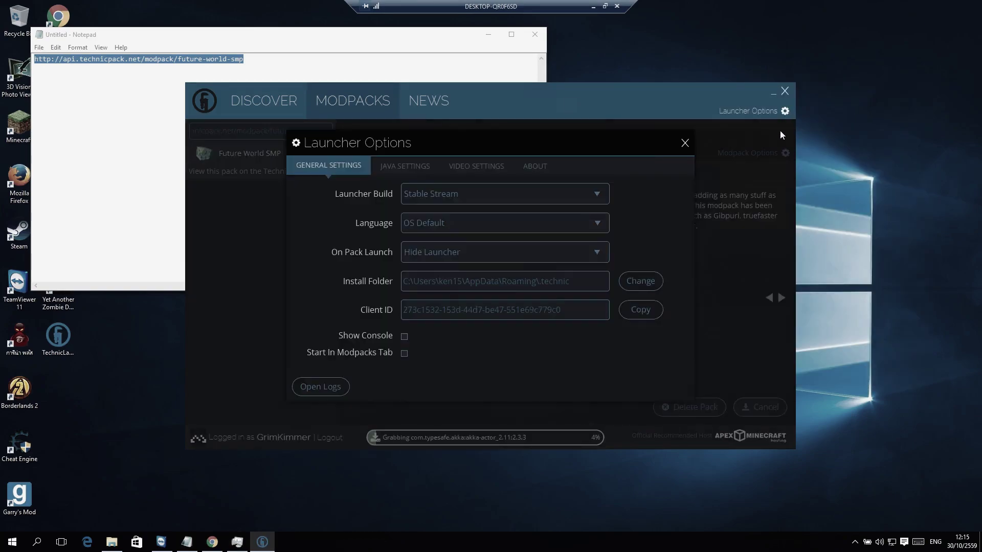
{"action": "left_click", "coordinate": [398, 167]}
{"action": "left_click", "coordinate": [509, 225]}
{"action": "scroll", "coordinate": [479, 314], "scroll_direction": "down", "scroll_amount": 1}
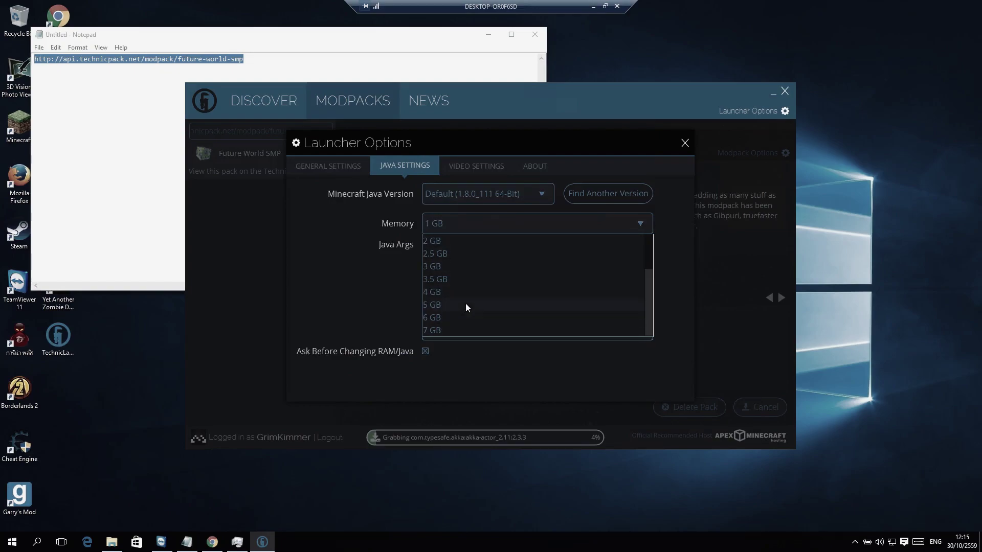
{"action": "left_click", "coordinate": [465, 306]}
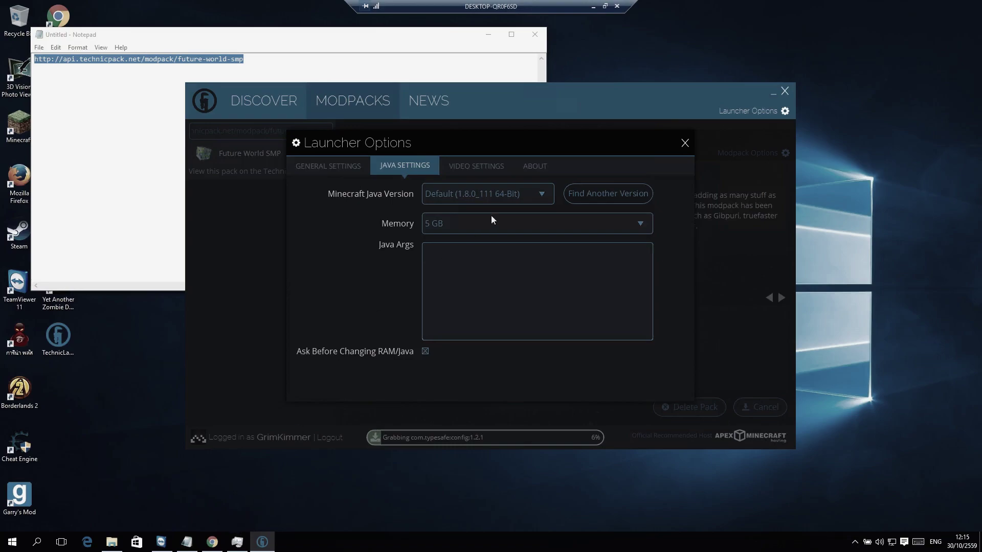
Step: Enter -server as the Java argument in the launcher's Java settings
{"action": "left_click", "coordinate": [473, 166]}
{"action": "left_click", "coordinate": [406, 163]}
{"action": "left_click", "coordinate": [463, 302]}
{"action": "left_click", "coordinate": [483, 220]}
{"action": "left_click", "coordinate": [482, 220]}
{"action": "type", "text": "server"}
{"action": "left_click_drag", "start_coordinate": [426, 249], "coordinate": [452, 249]}
Step: Review the launcher's video, Java and general settings, ending on the video settings
{"action": "left_click", "coordinate": [471, 169]}
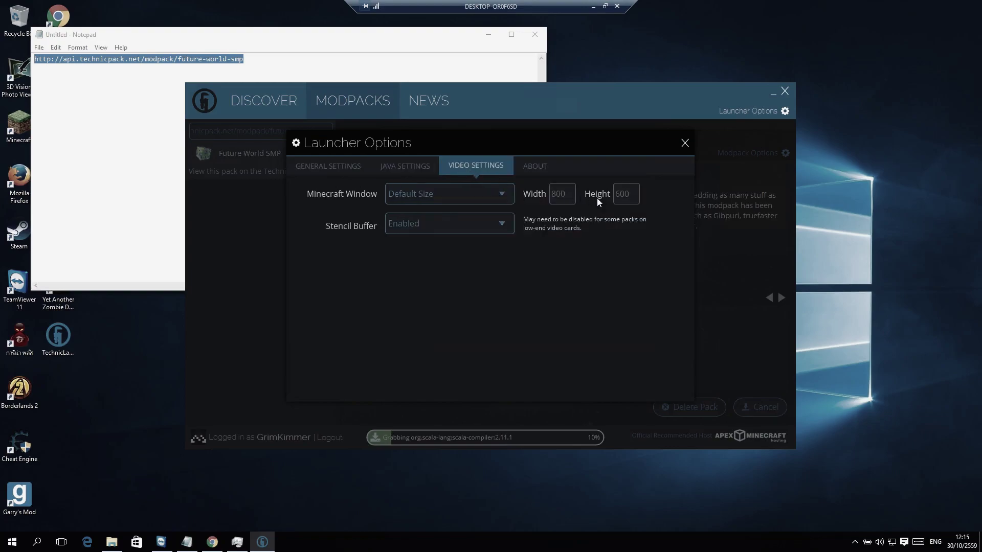
{"action": "left_click", "coordinate": [373, 165]}
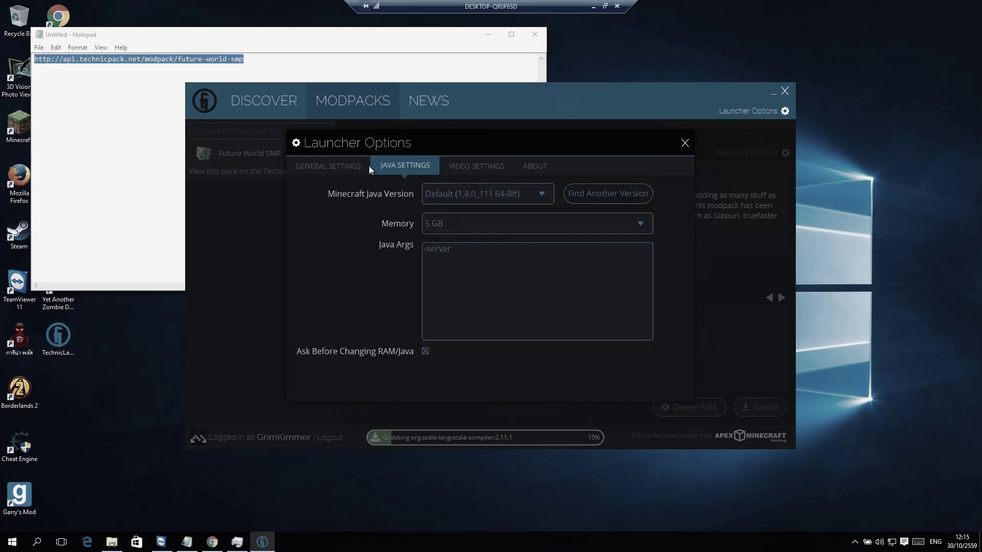
{"action": "left_click", "coordinate": [362, 166]}
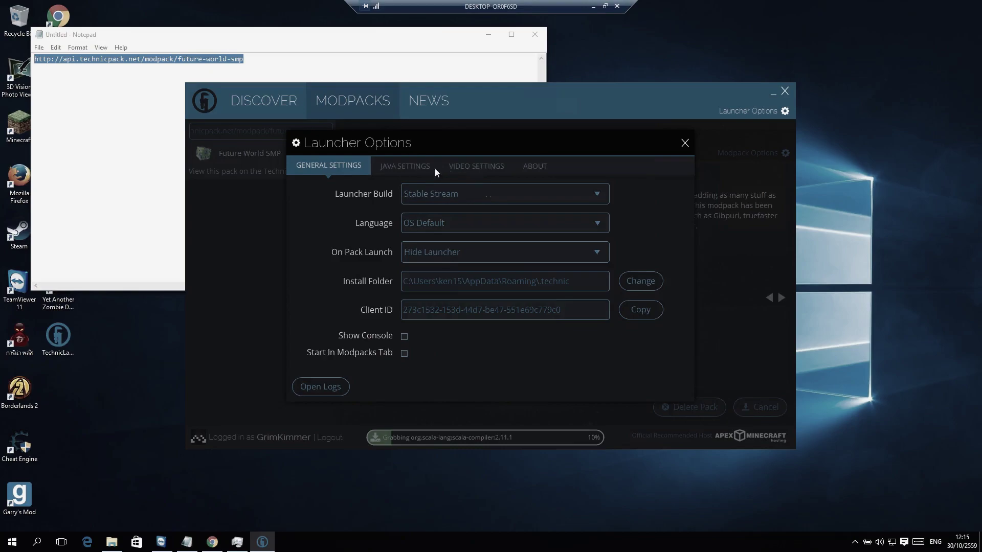
{"action": "left_click", "coordinate": [458, 165]}
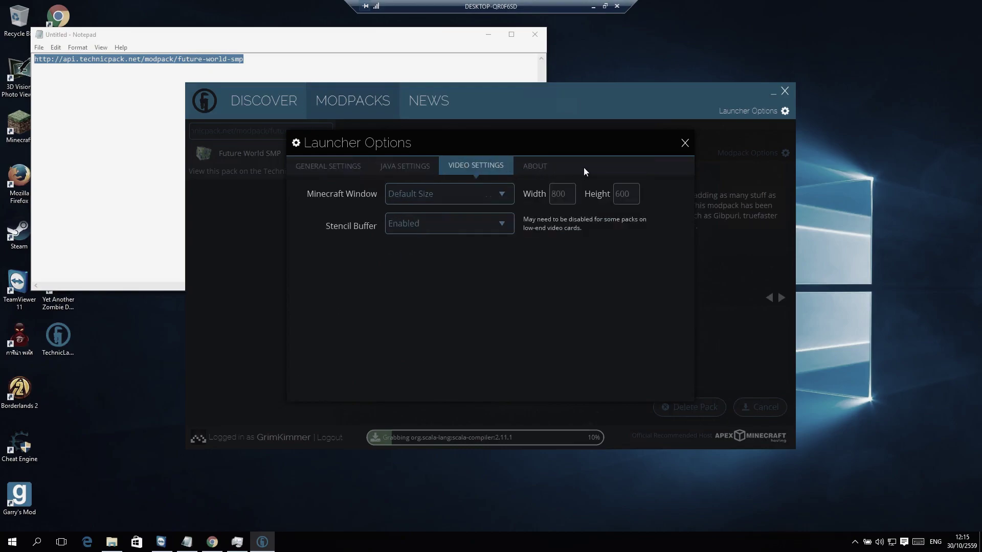